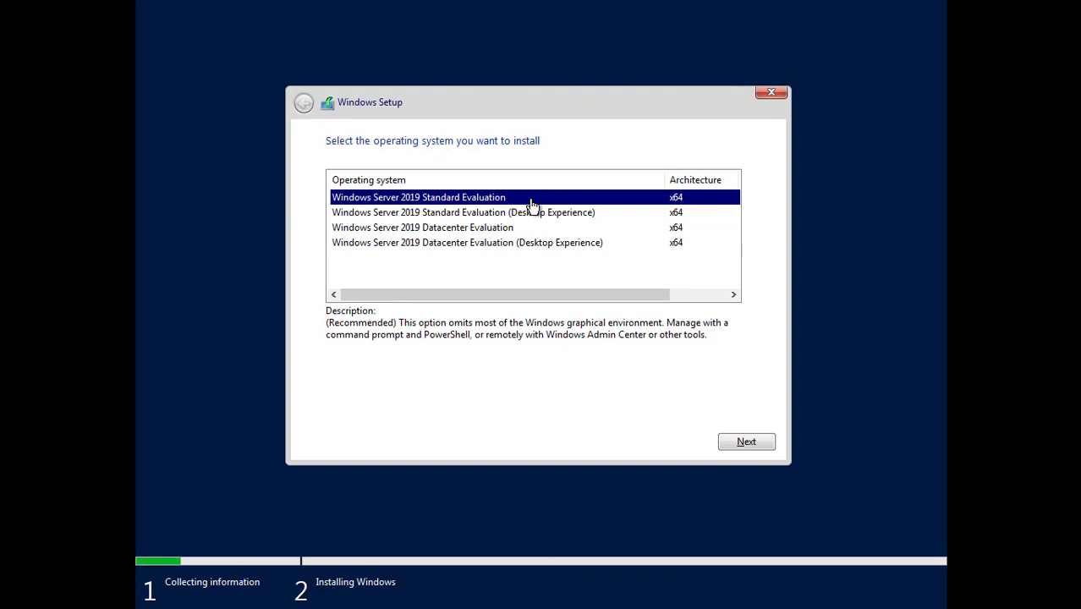
Step: Select the Windows Server 2019 Standard Evaluation (Desktop Experience) edition
left_click(503, 247)
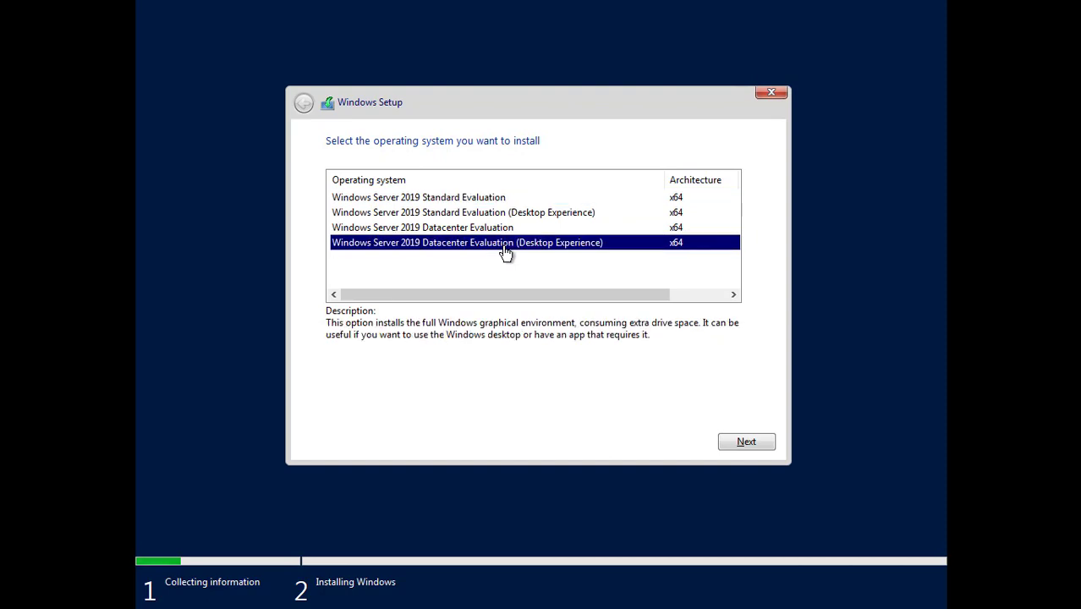
left_click(475, 215)
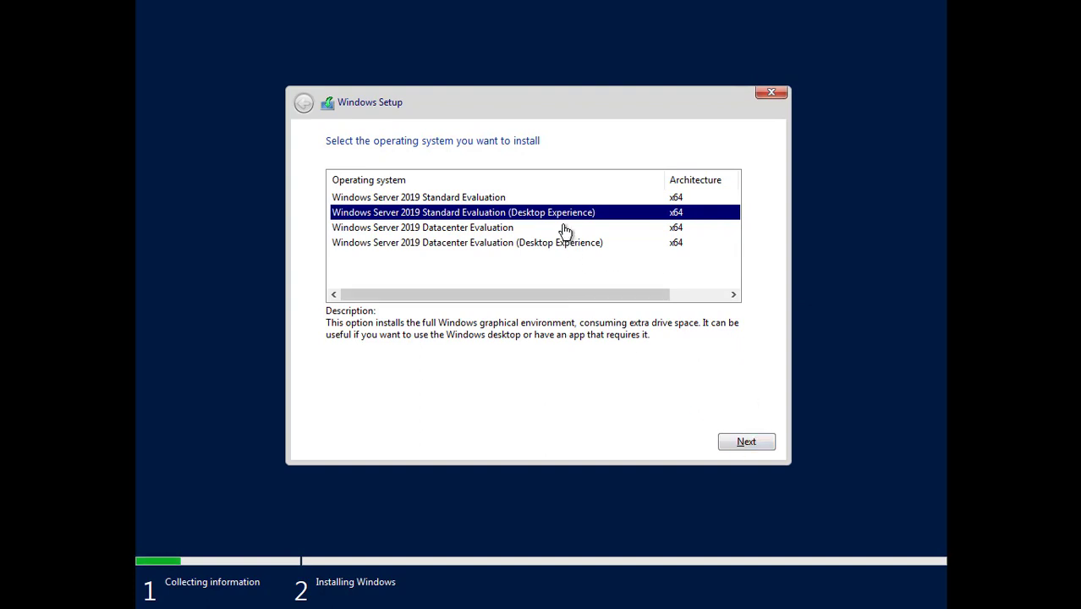
left_click(746, 443)
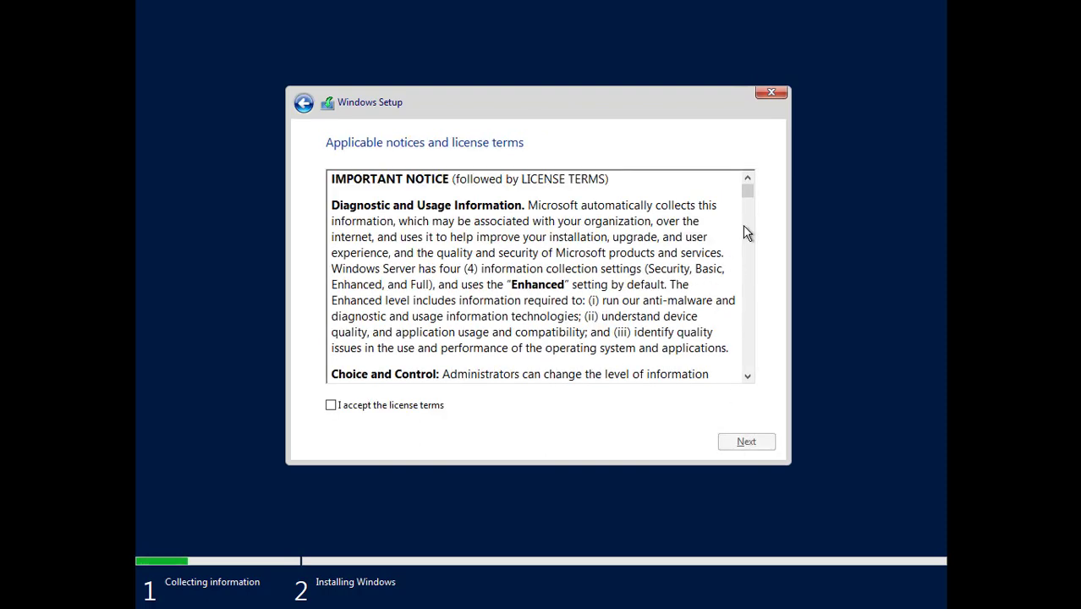
Step: Accept the license terms and continue to the installation type choice
left_click_drag(747, 191, 746, 392)
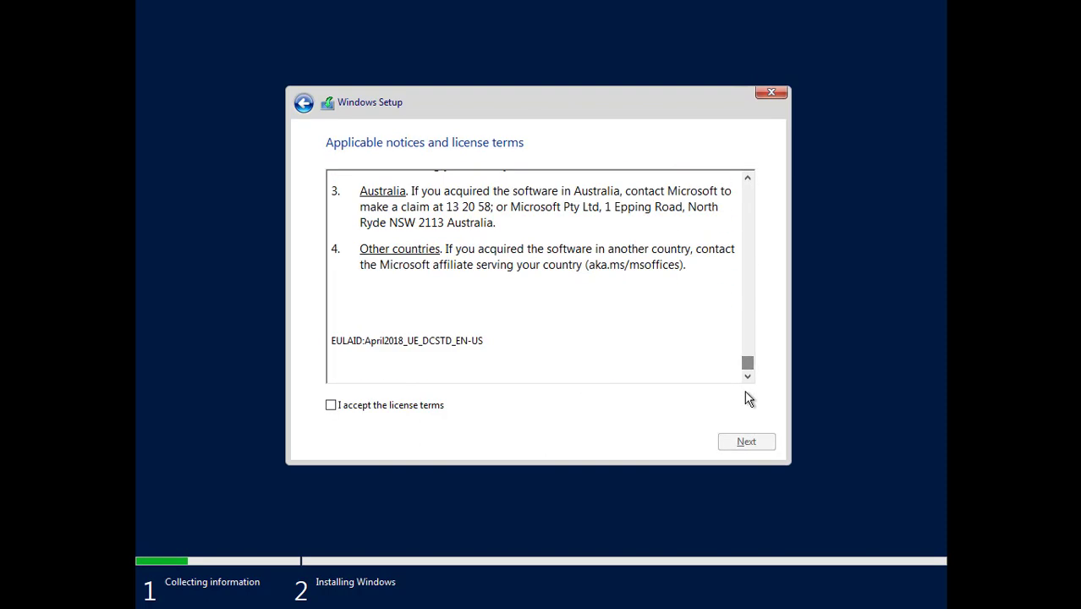
left_click(373, 404)
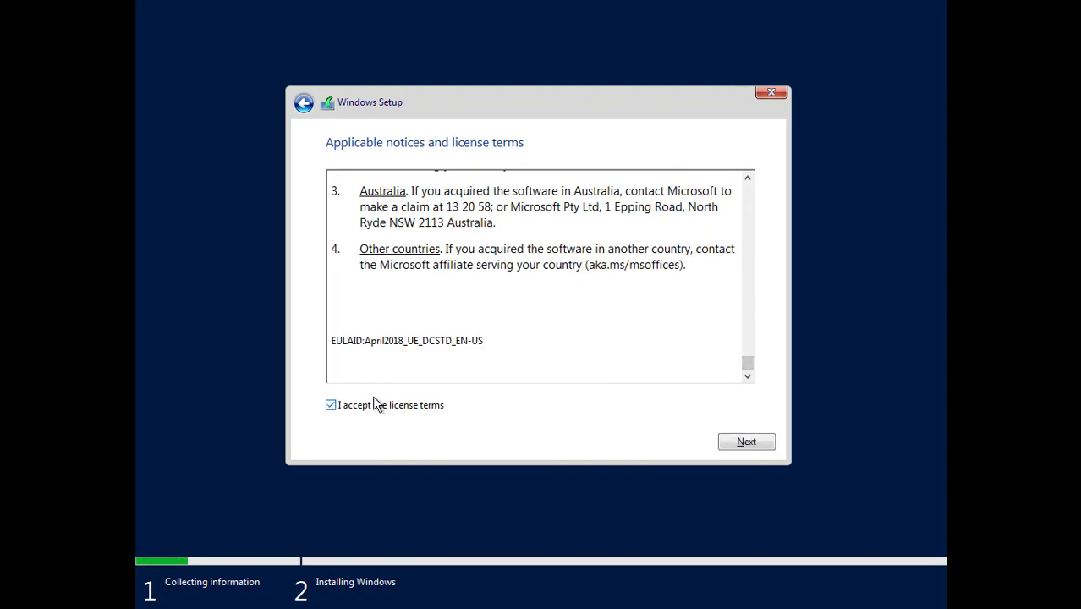
left_click(742, 443)
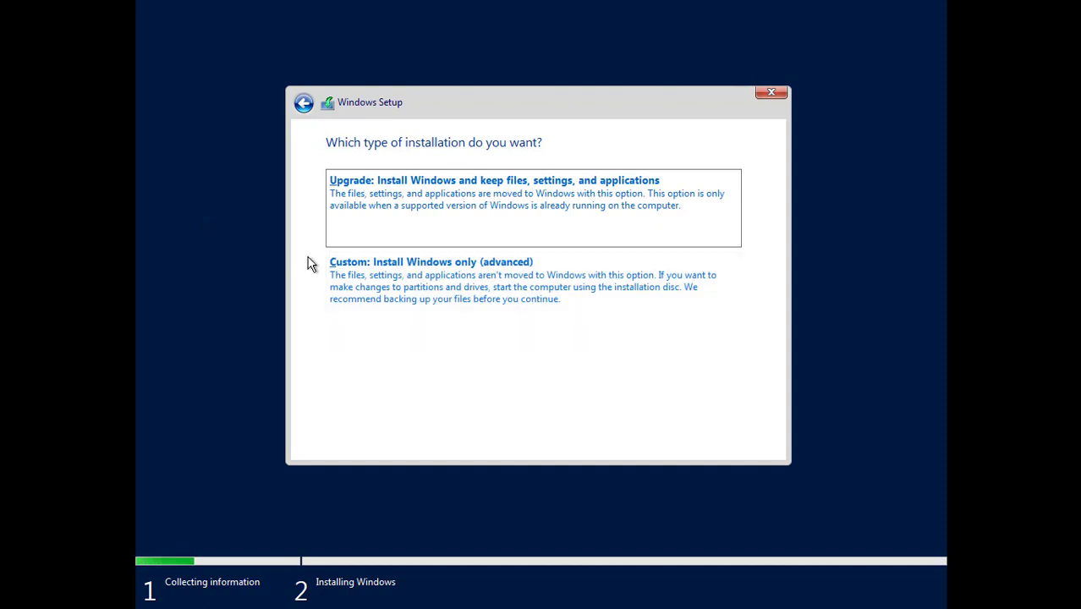
Step: Choose a custom install and create a 100046 MB partition on Drive 0
left_click(360, 284)
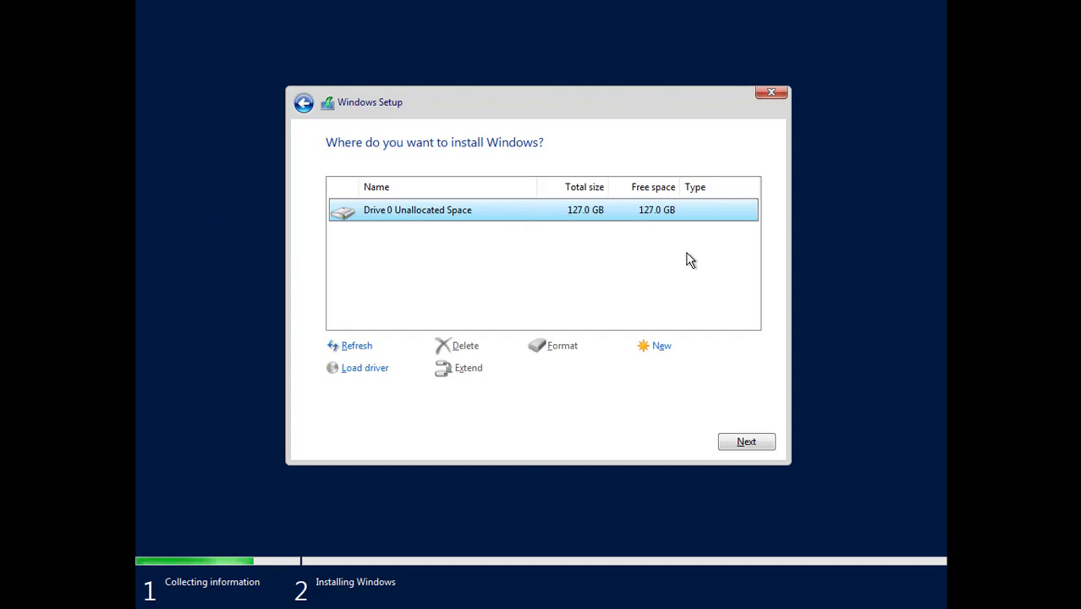
left_click(667, 348)
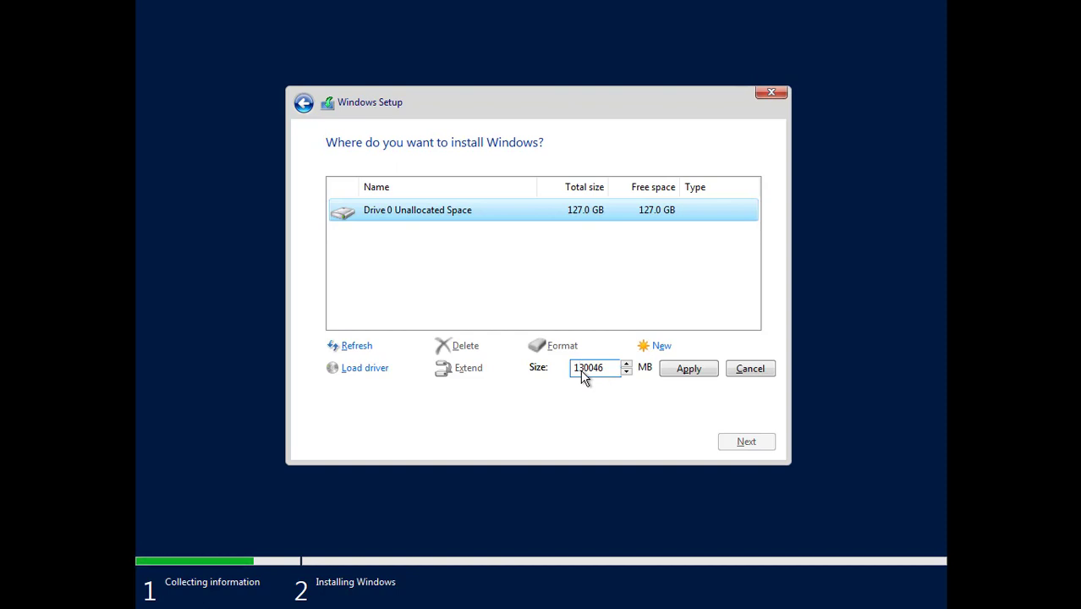
key("Delete")
type("0")
left_click(687, 372)
left_click(654, 370)
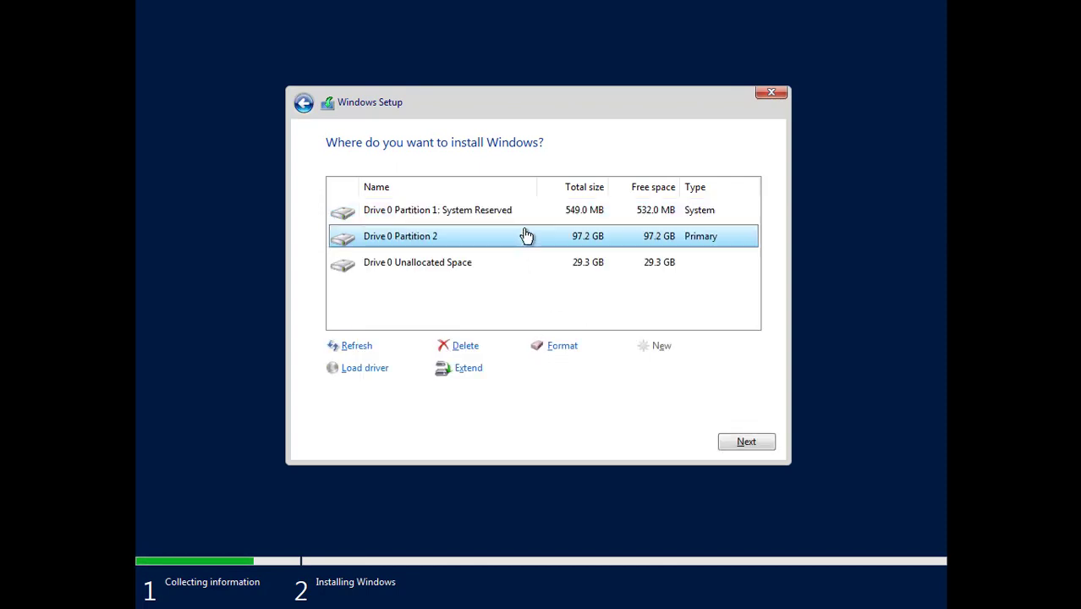
Step: Create a 30000 MB partition from the unallocated space and select Partition 2
left_click(527, 268)
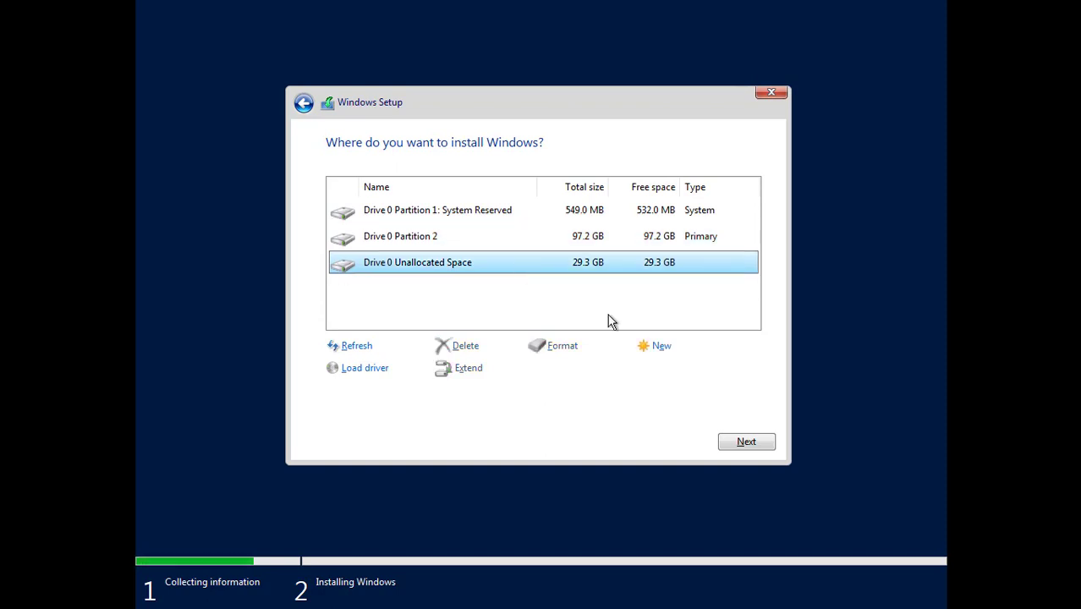
left_click(657, 350)
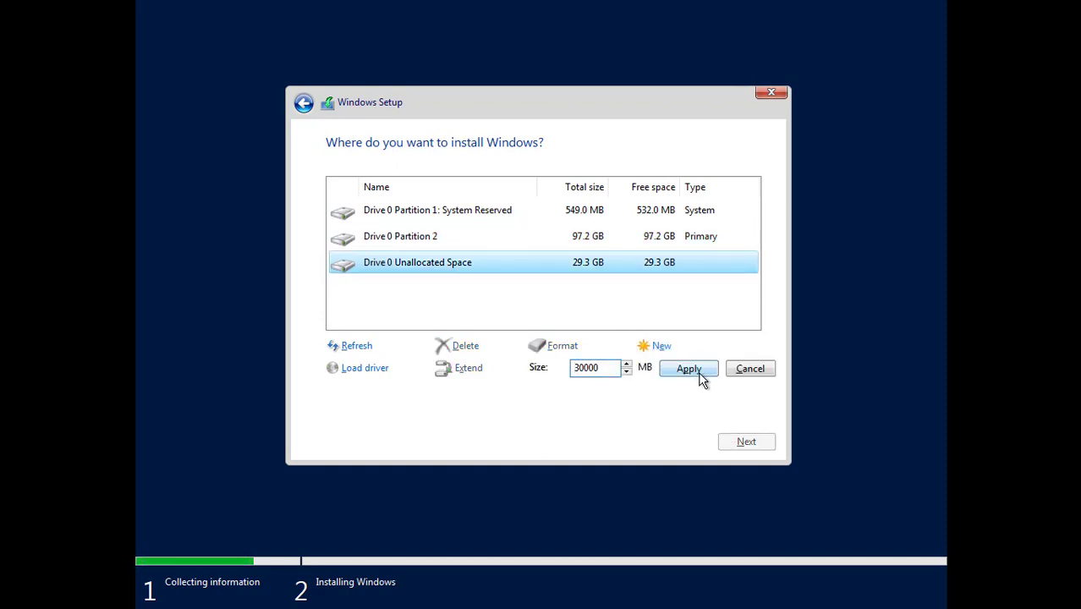
left_click(691, 372)
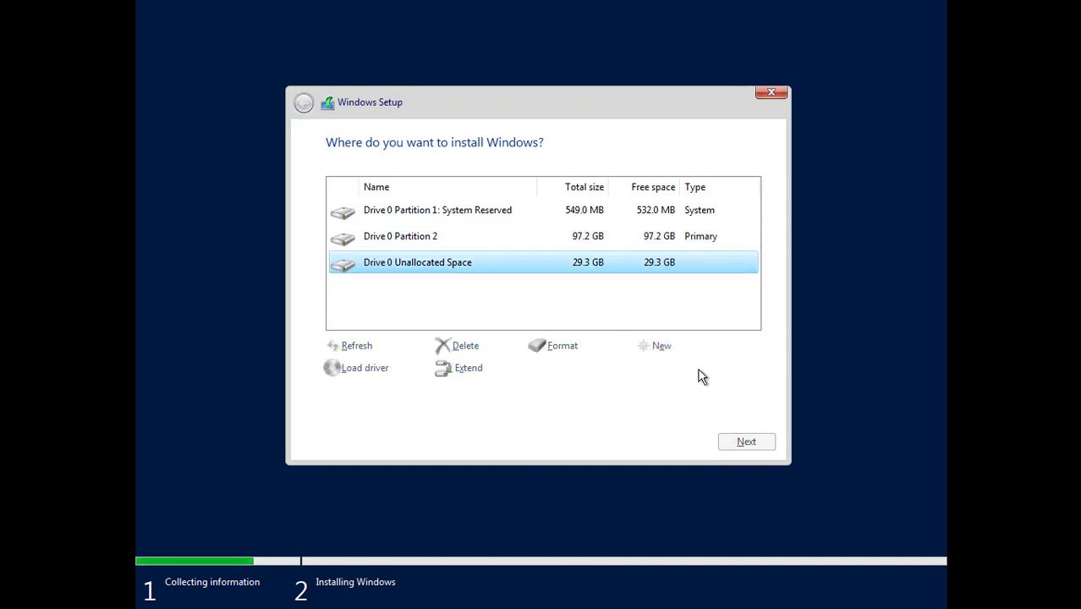
left_click(623, 240)
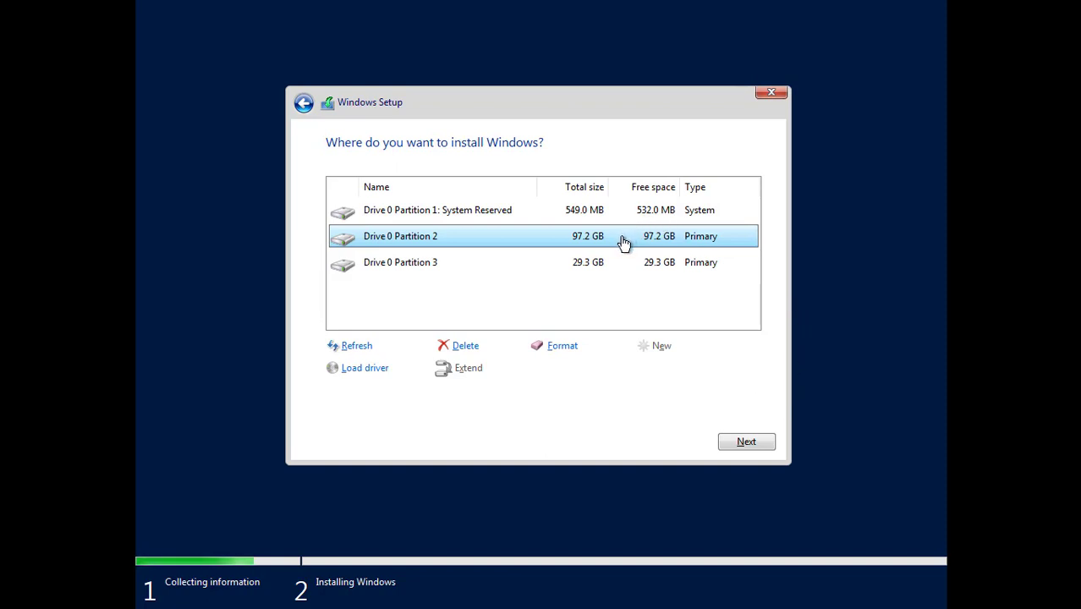
Step: Install Windows onto Partition 2 and restart when installation finishes
left_click(764, 445)
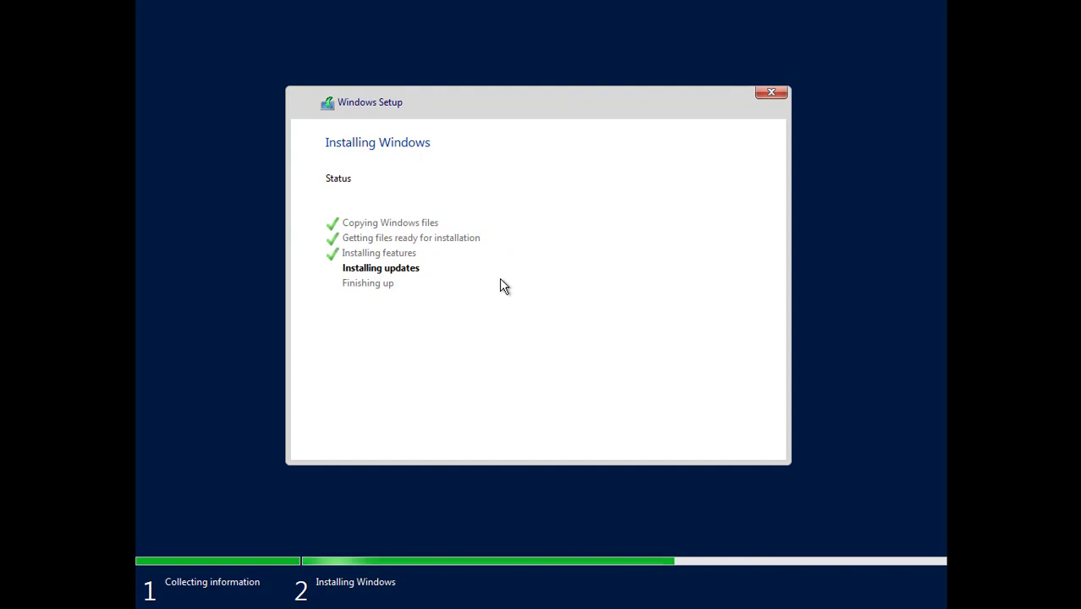
left_click(730, 442)
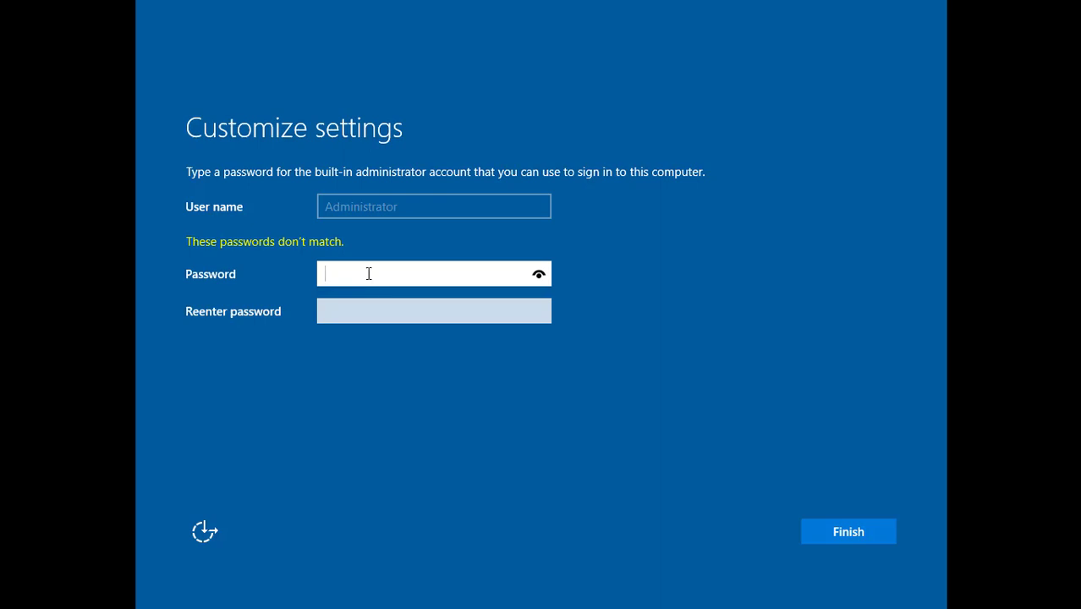
Step: Enter and confirm the built-in Administrator password, then finish setup
type("Password1")
key("Tab")
type("Password1")
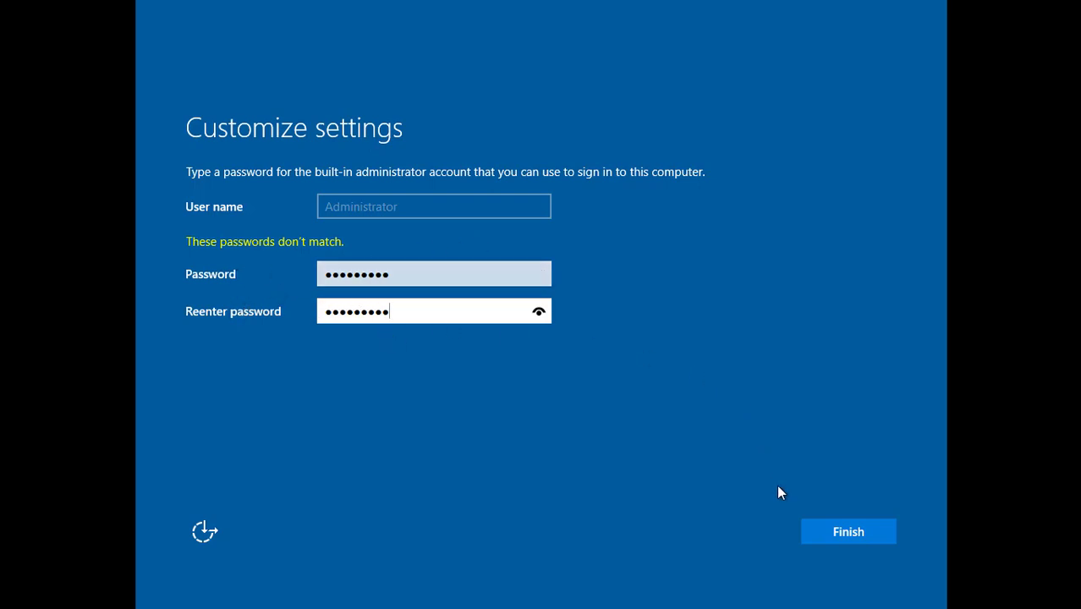
left_click(839, 537)
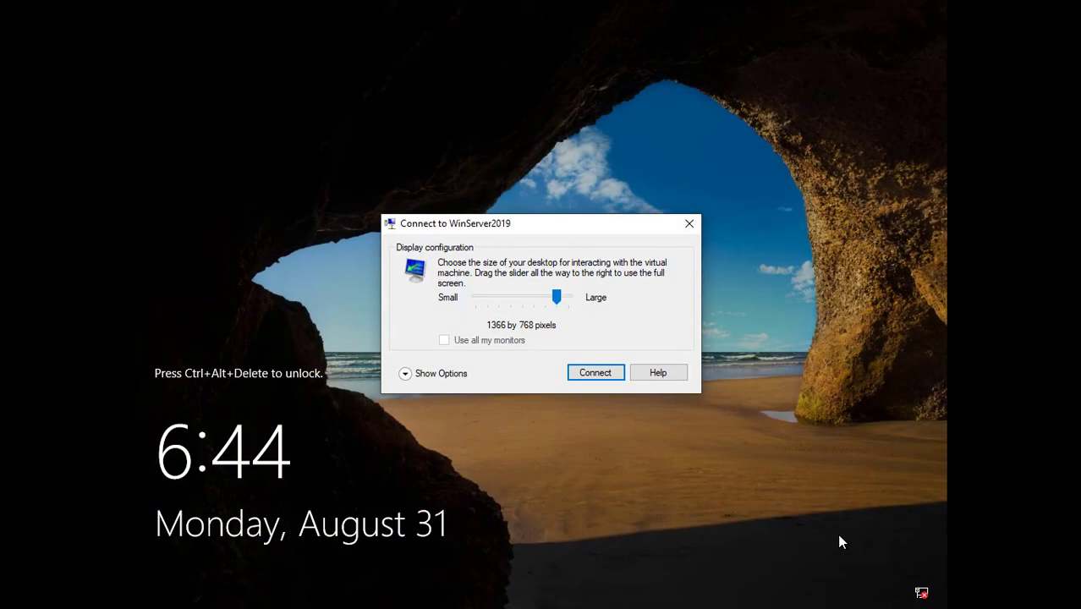
Step: Connect to the VM at 1366 by 768 and sign in with the Administrator password
left_click(611, 373)
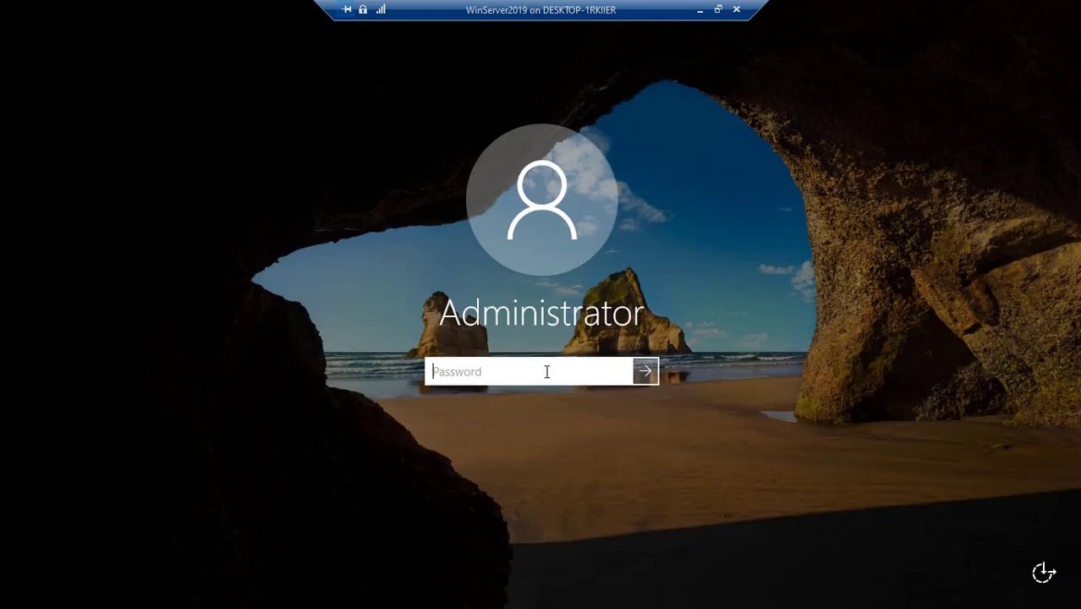
type("Password1")
key("Return")
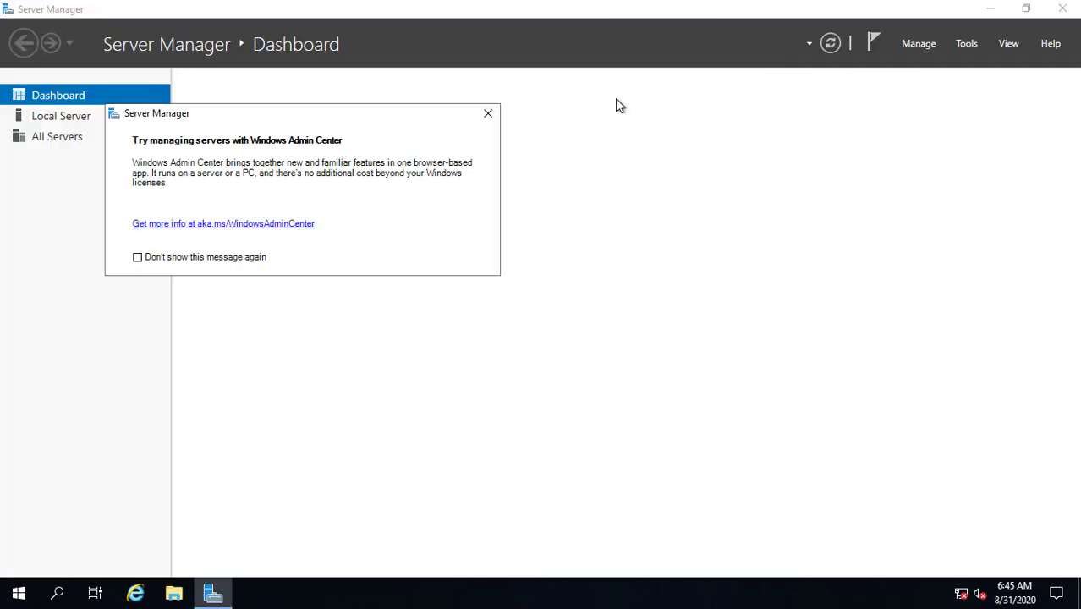
Step: Dismiss the Admin Center notice, step the Add Roles wizard to Server Roles, then close it
left_click(488, 112)
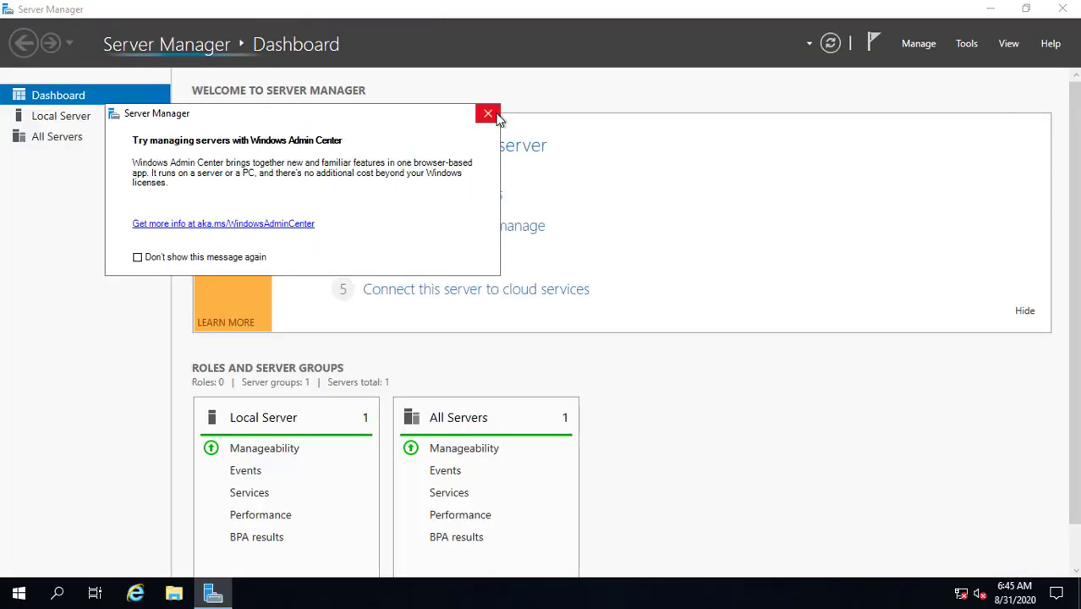
left_click(490, 111)
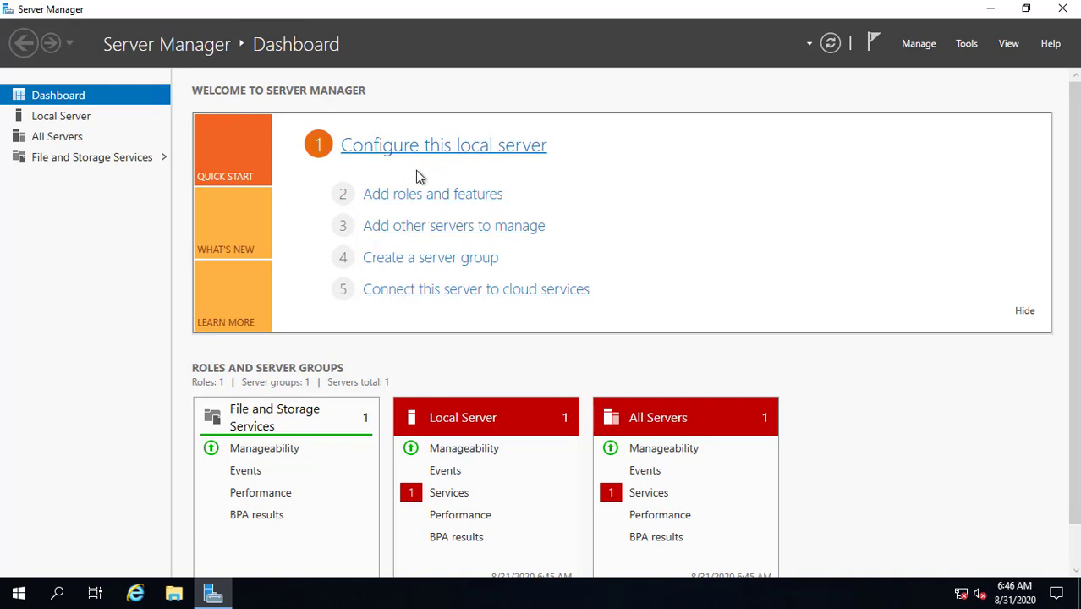
left_click(409, 197)
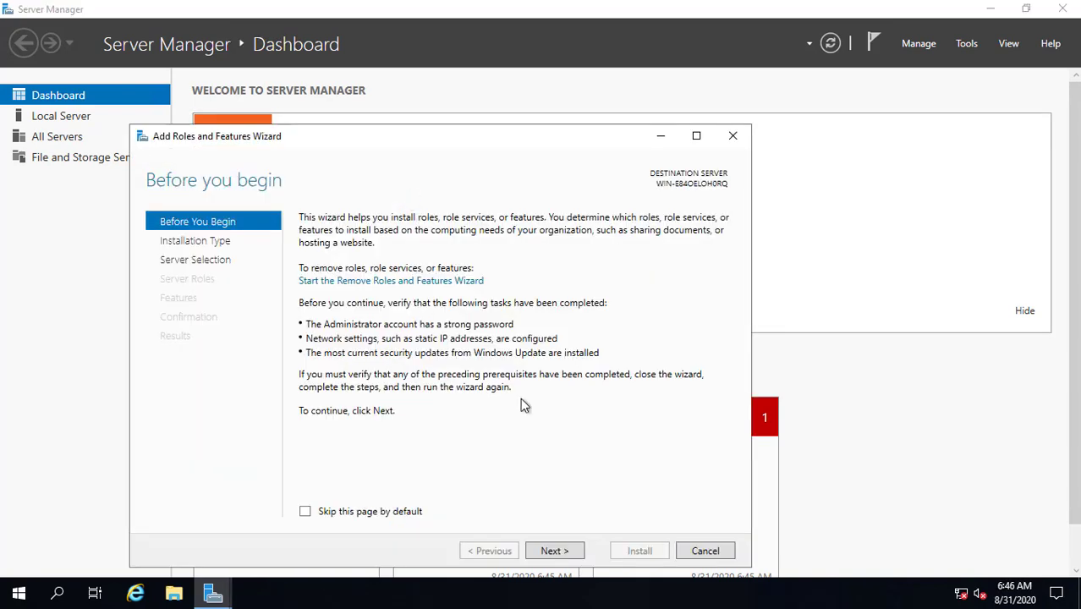
left_click(568, 555)
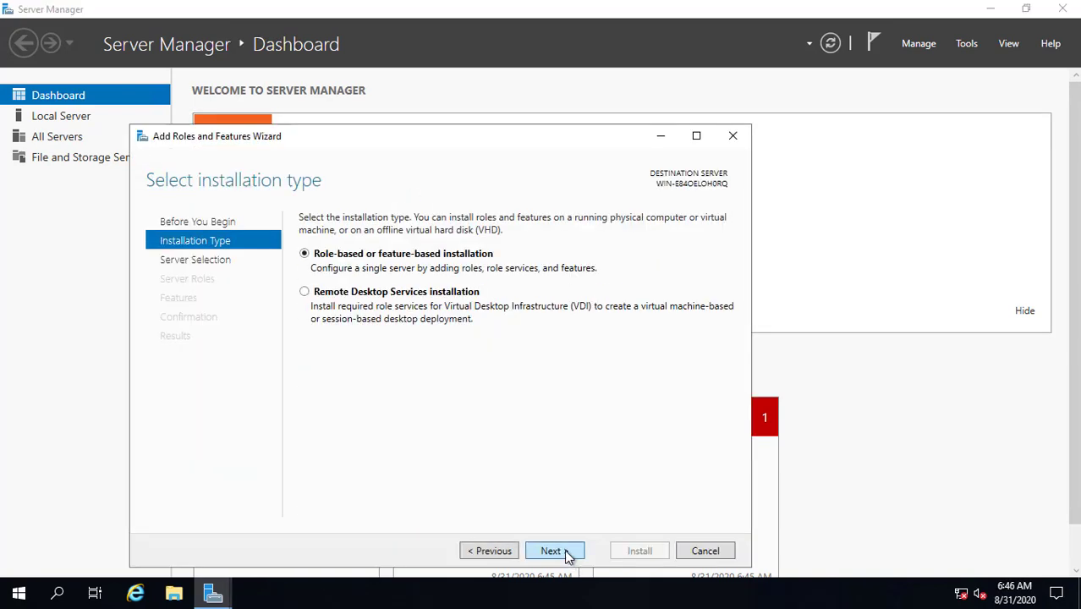
left_click(567, 553)
left_click(552, 551)
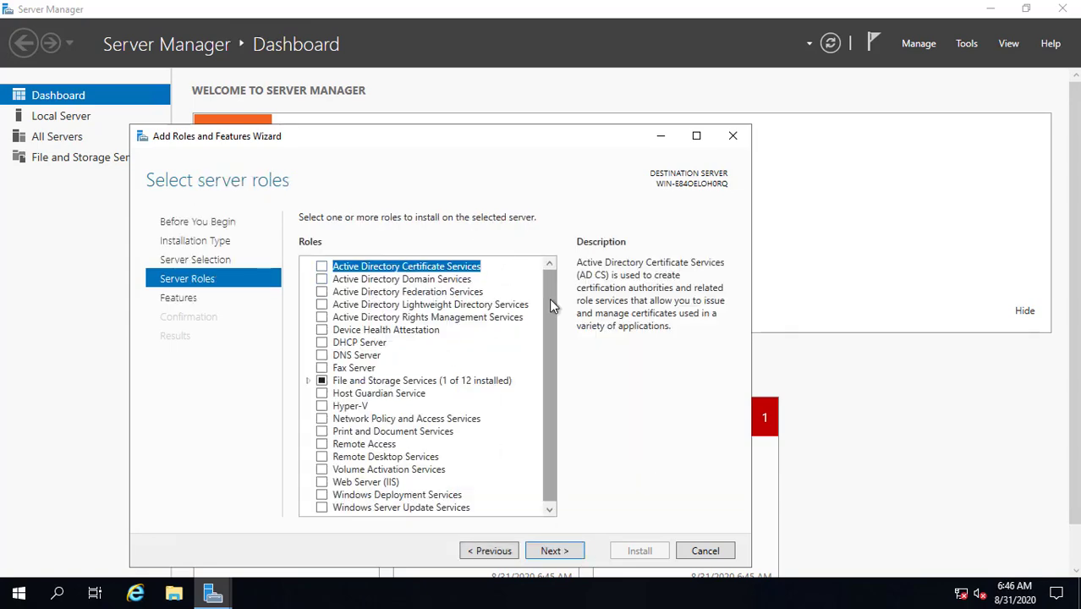
double_click(534, 142)
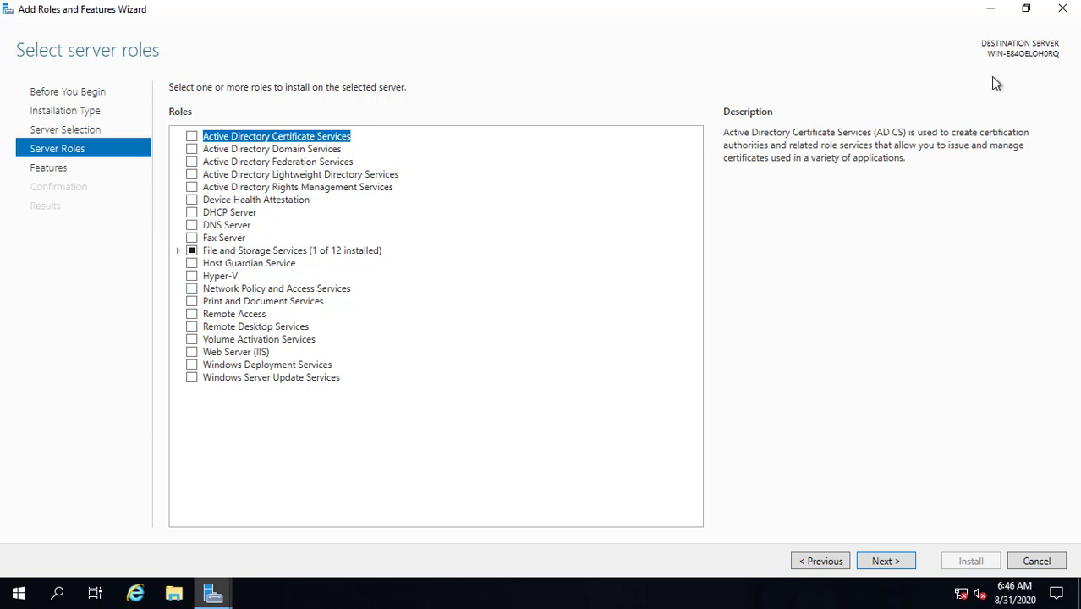
left_click(1063, 9)
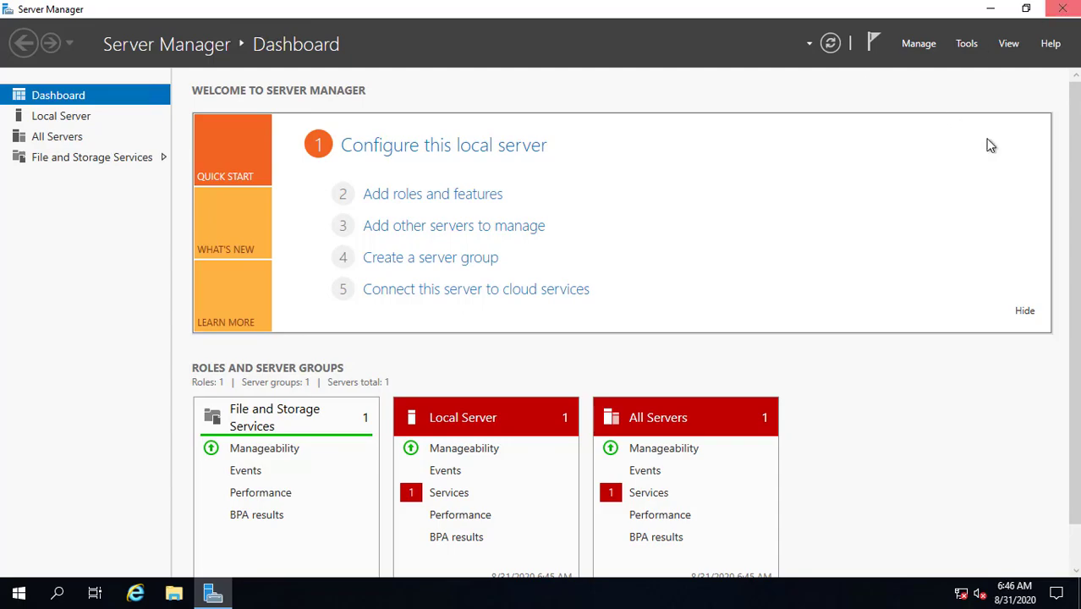
Step: Close Server Manager and open This PC's system properties from File Explorer
left_click(1063, 9)
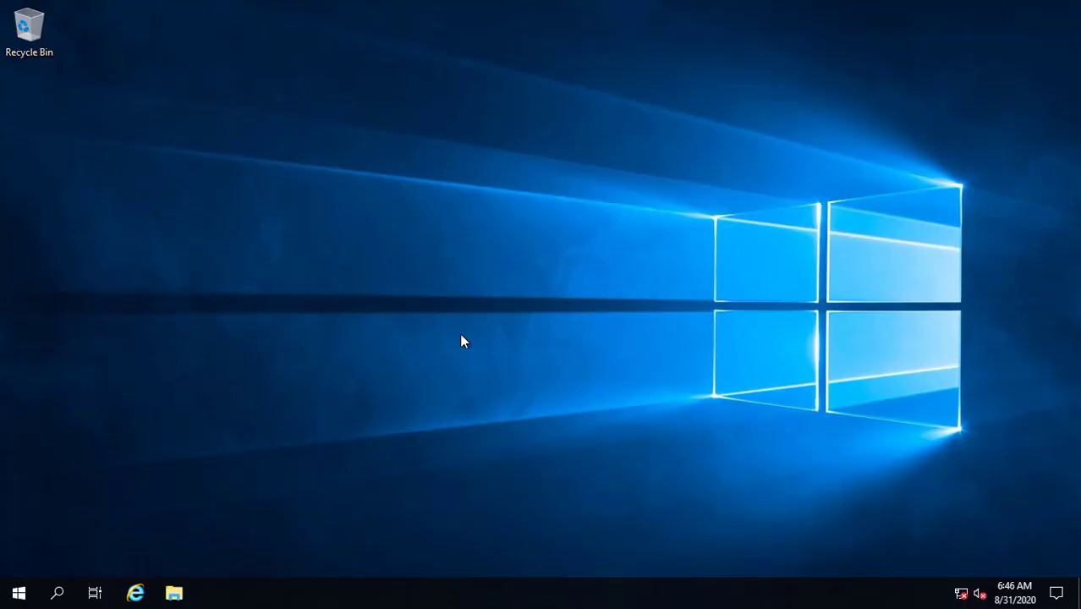
left_click(184, 596)
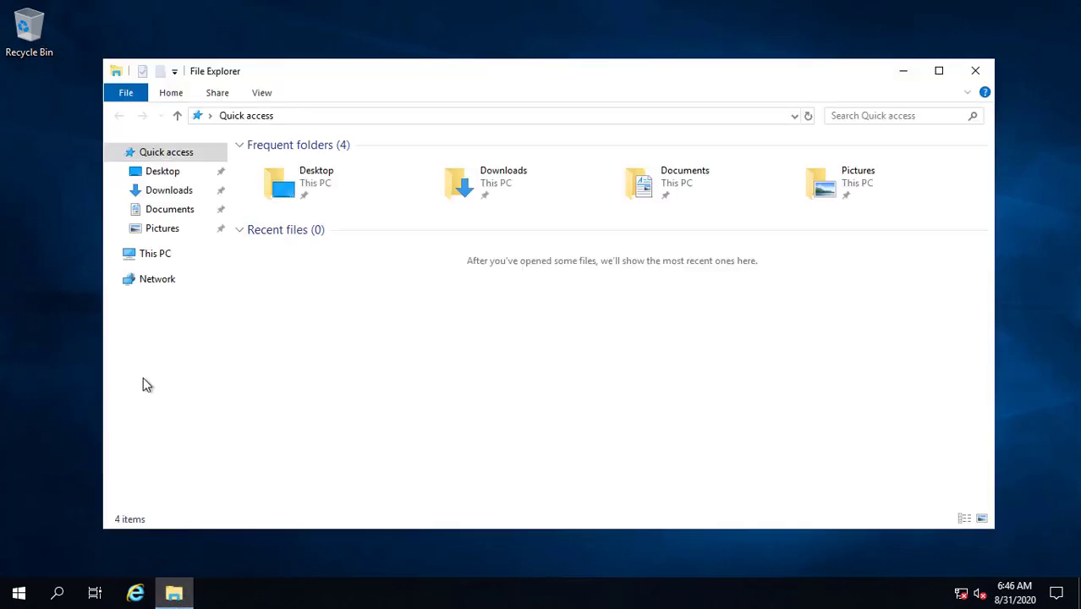
right_click(154, 258)
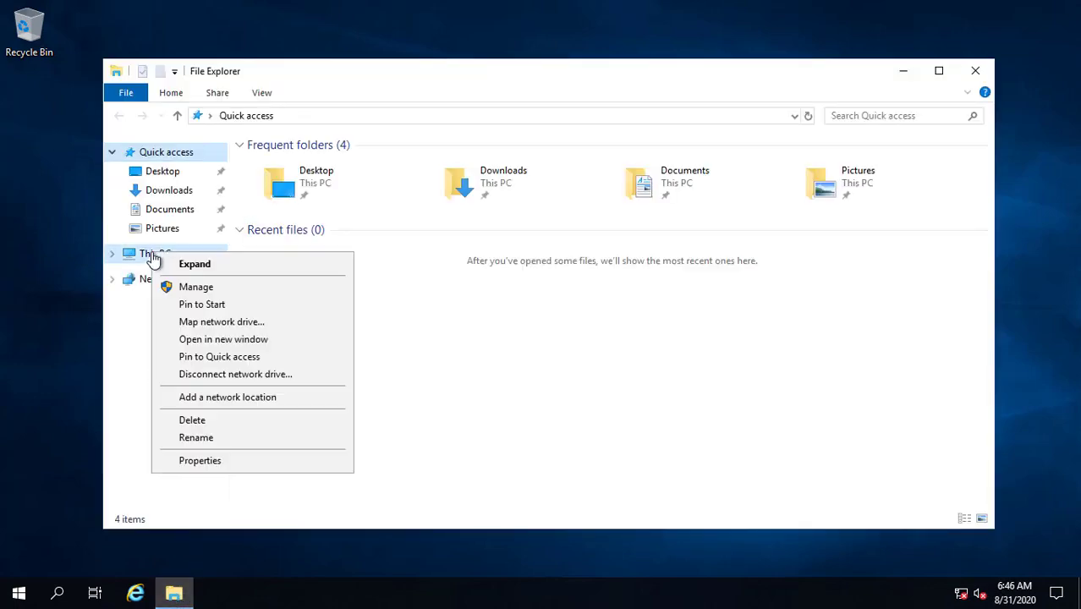
left_click(222, 466)
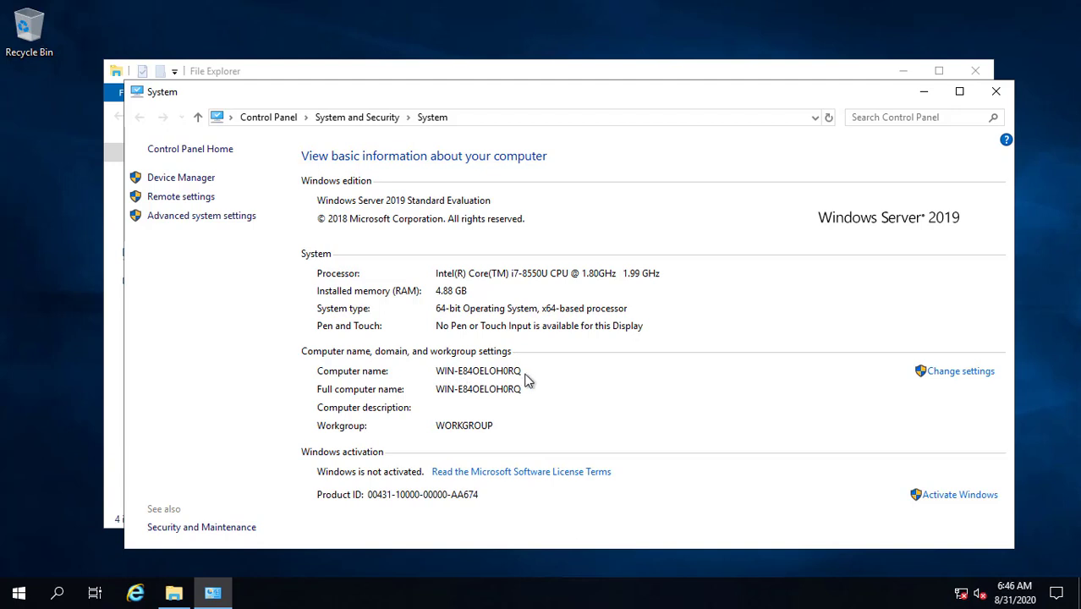
Step: Rename the computer to PDCSRV, choose Restart Later, and close the open windows
left_click(943, 374)
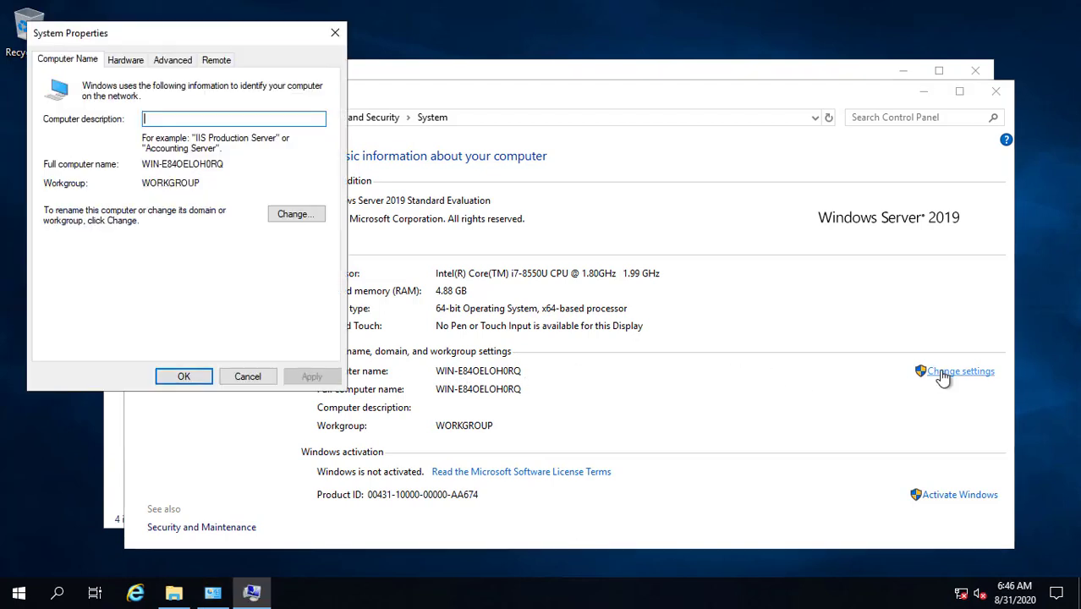
left_click(297, 218)
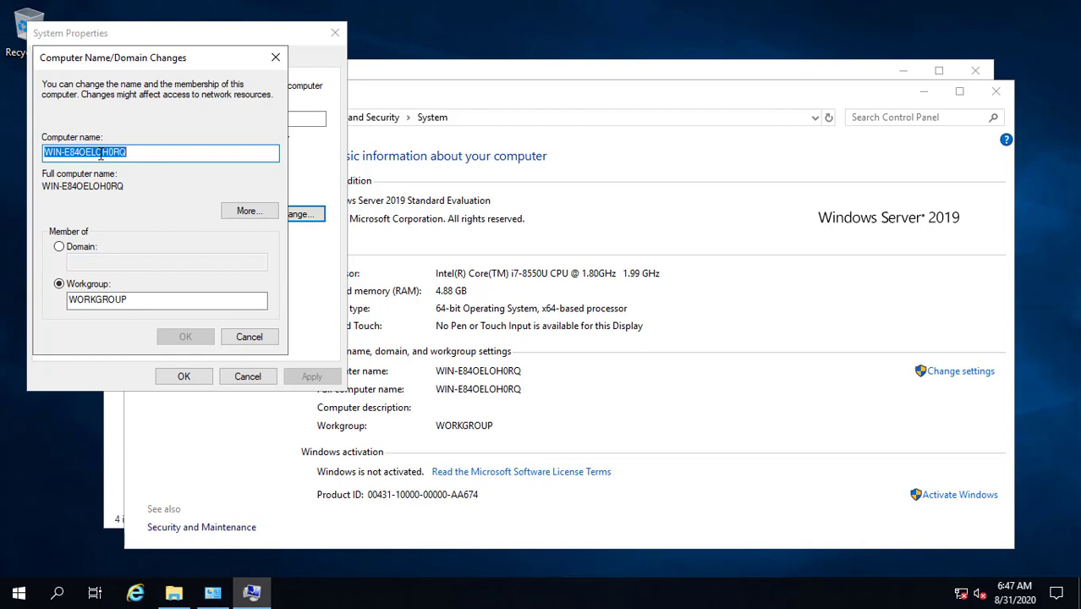
type("PDC")
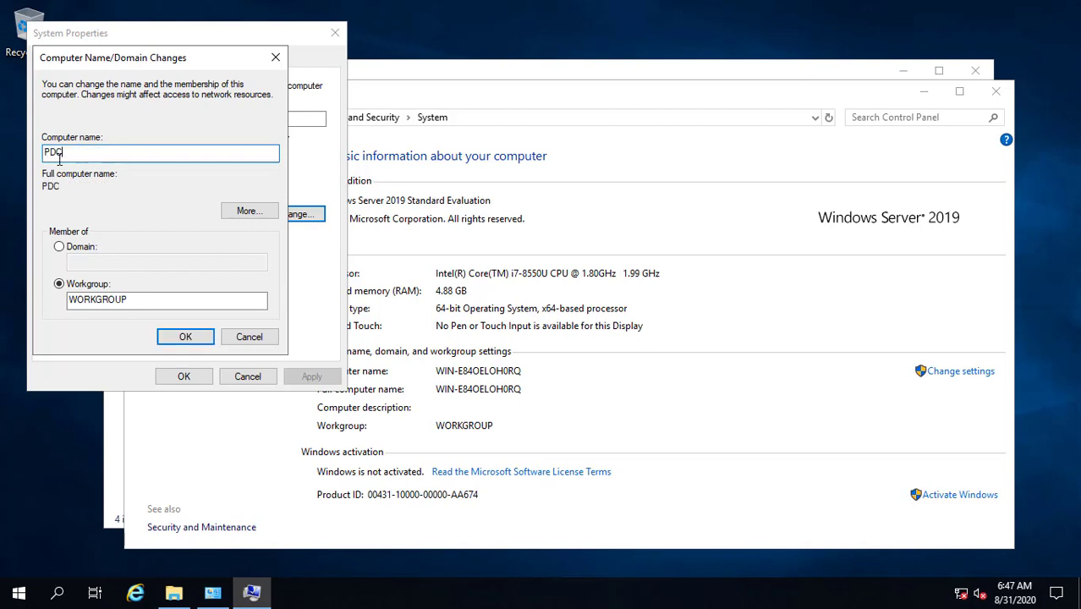
type("SRV")
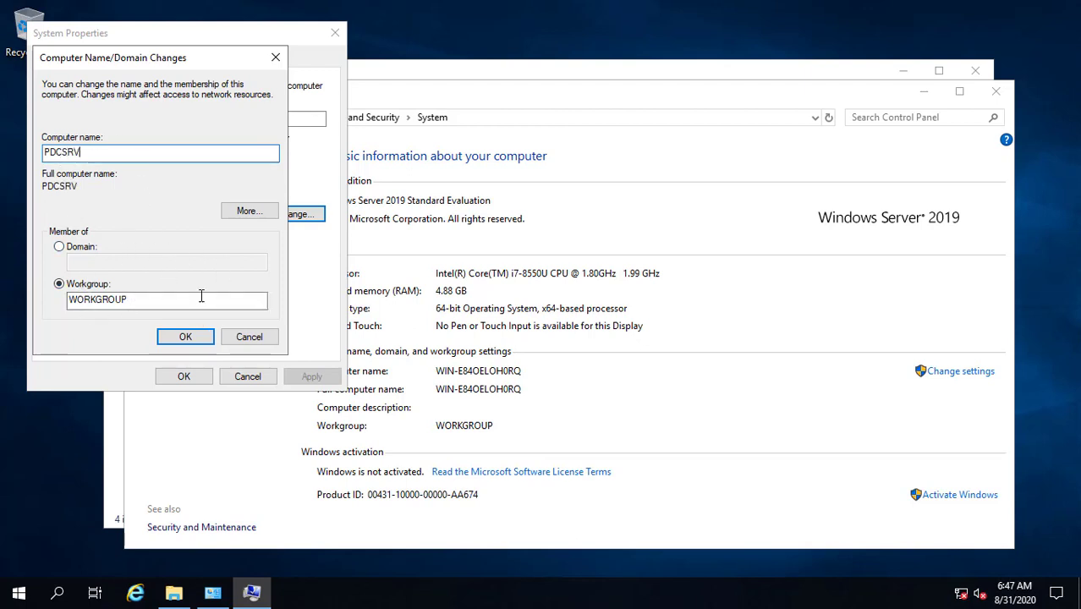
left_click(182, 338)
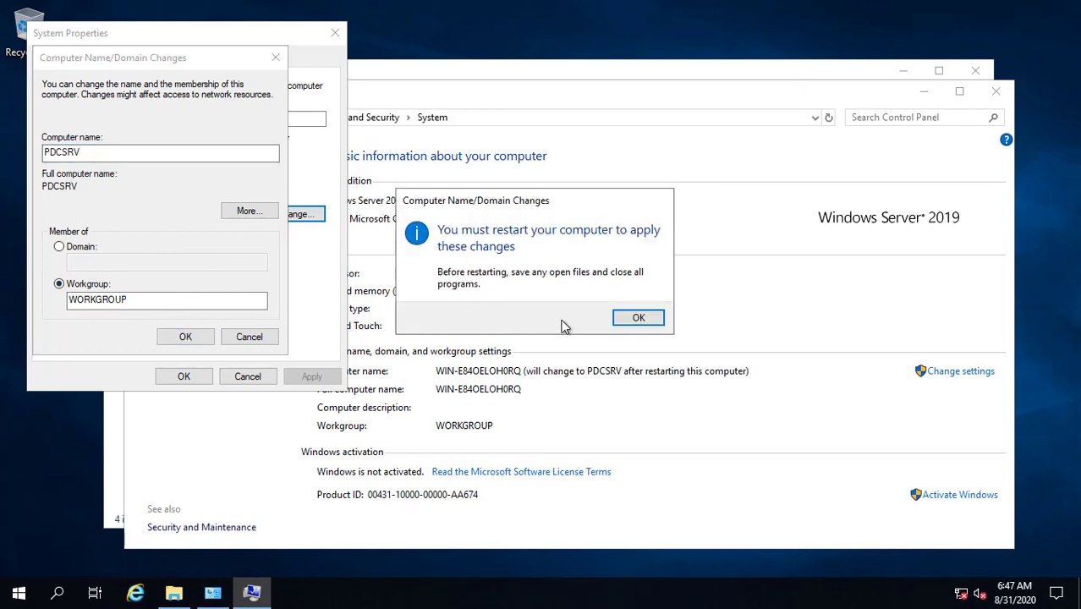
left_click(638, 318)
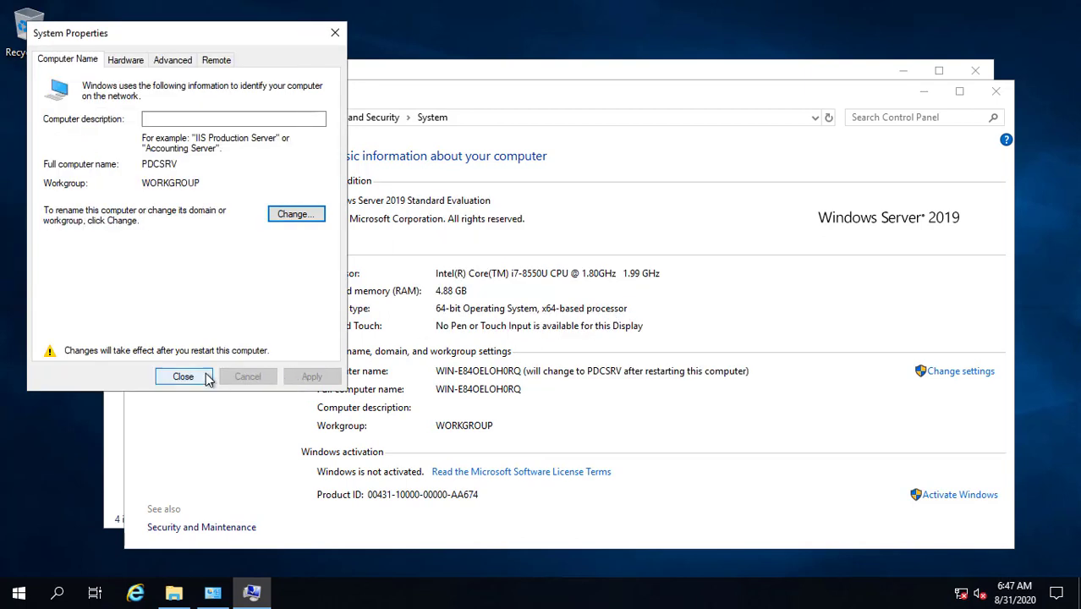
left_click(180, 377)
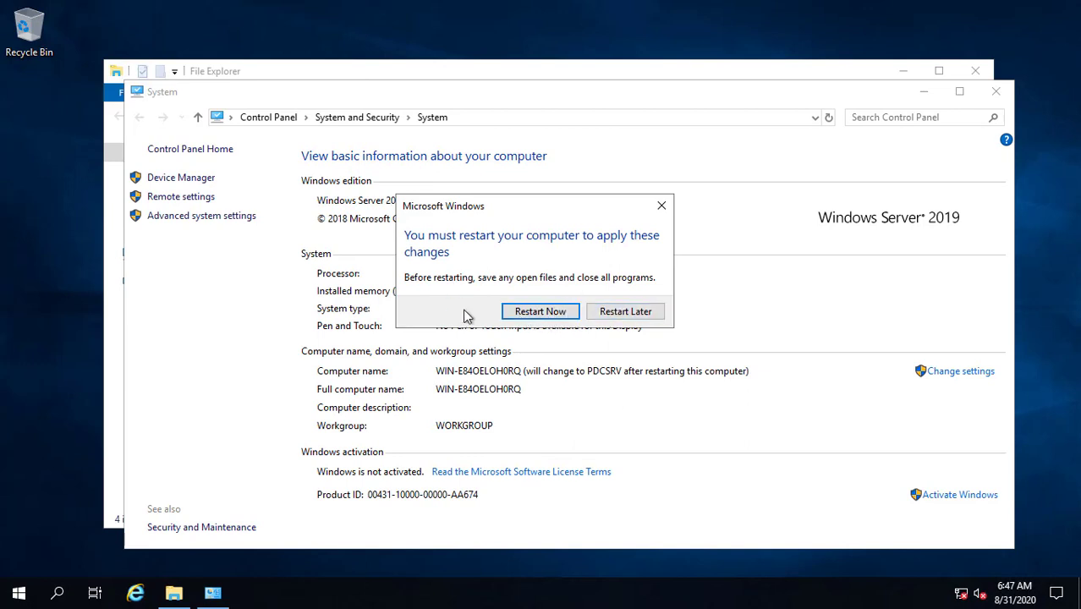
left_click(625, 311)
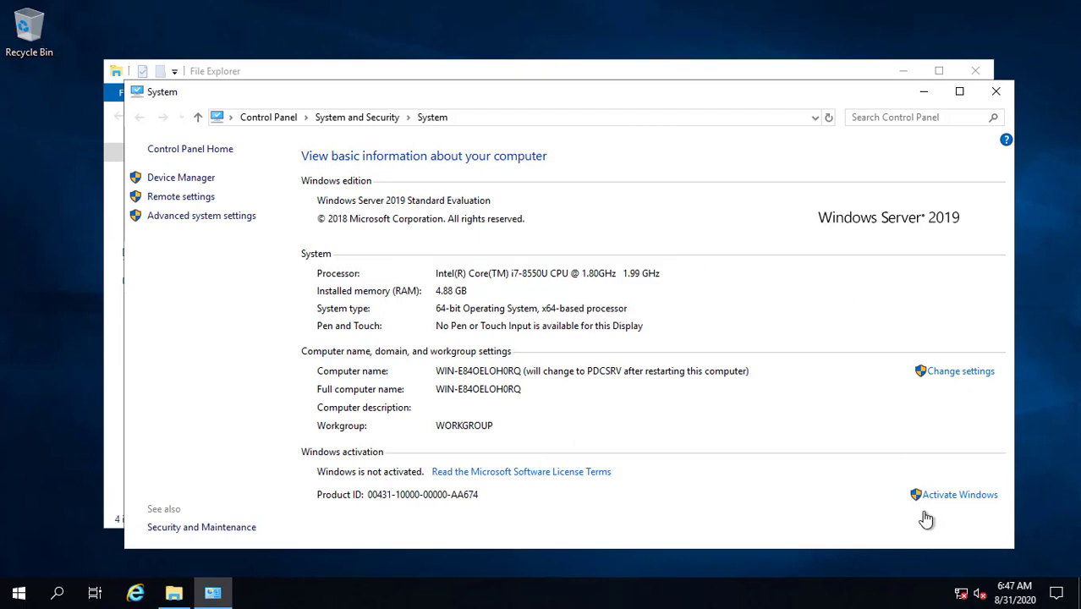
left_click(986, 88)
left_click(984, 73)
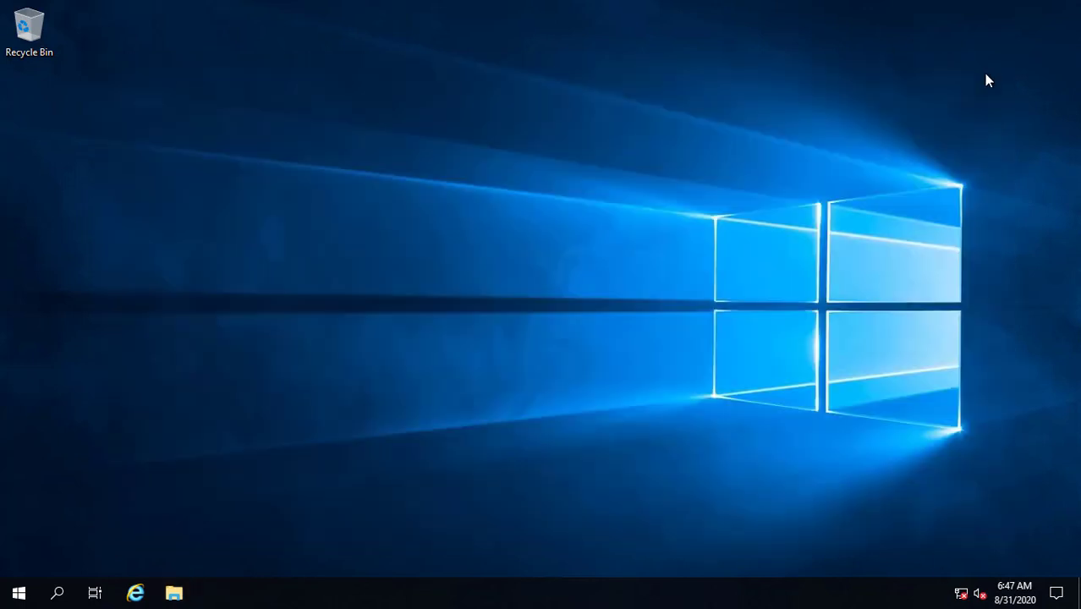
Step: Go from the network tray icon through Ethernet settings to the network adapters list
right_click(961, 596)
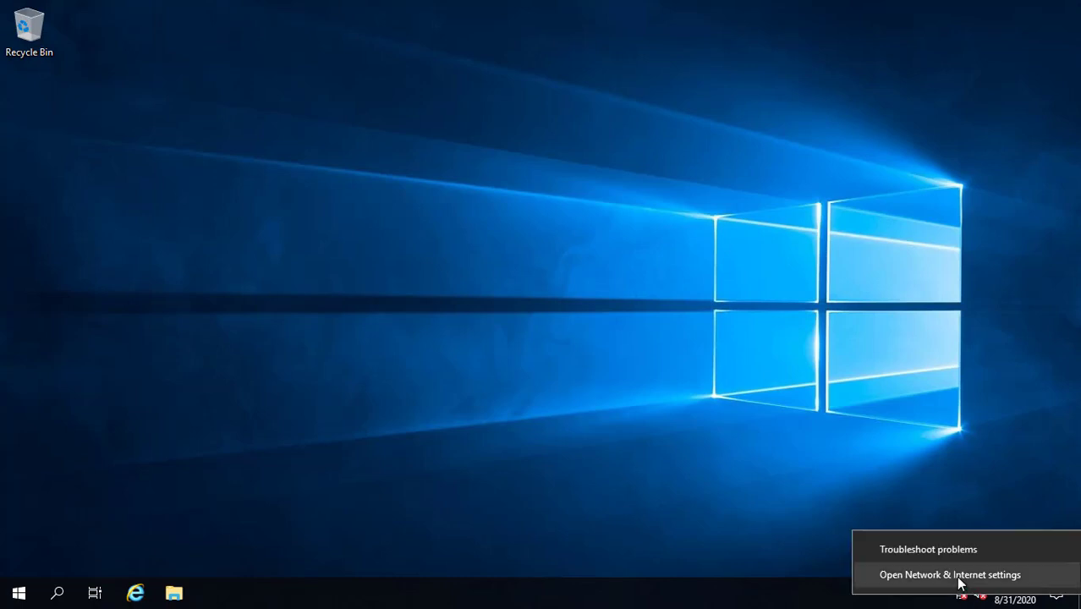
left_click(958, 577)
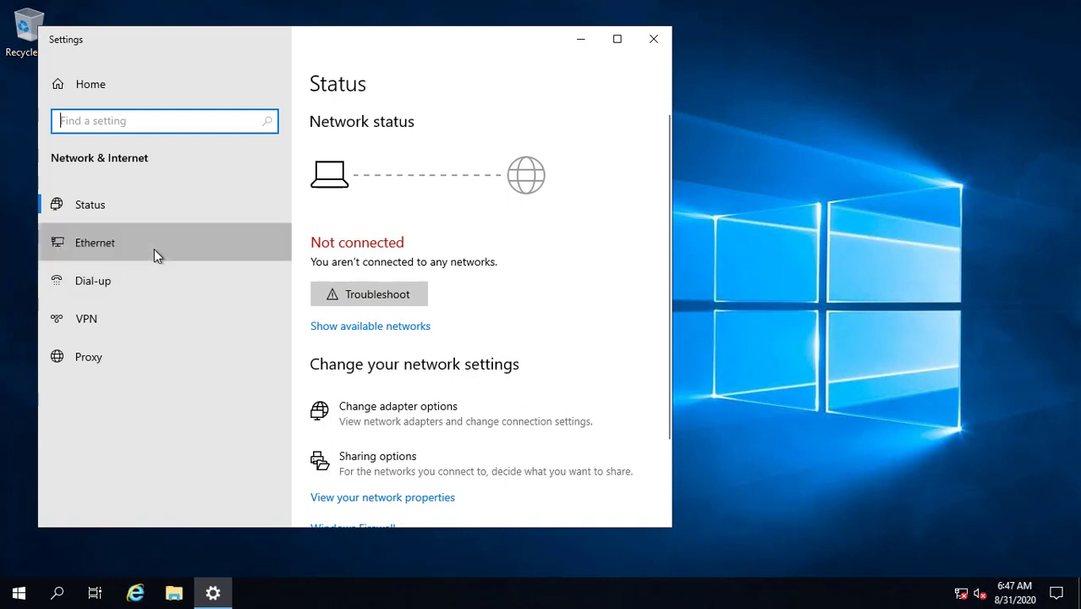
left_click(154, 248)
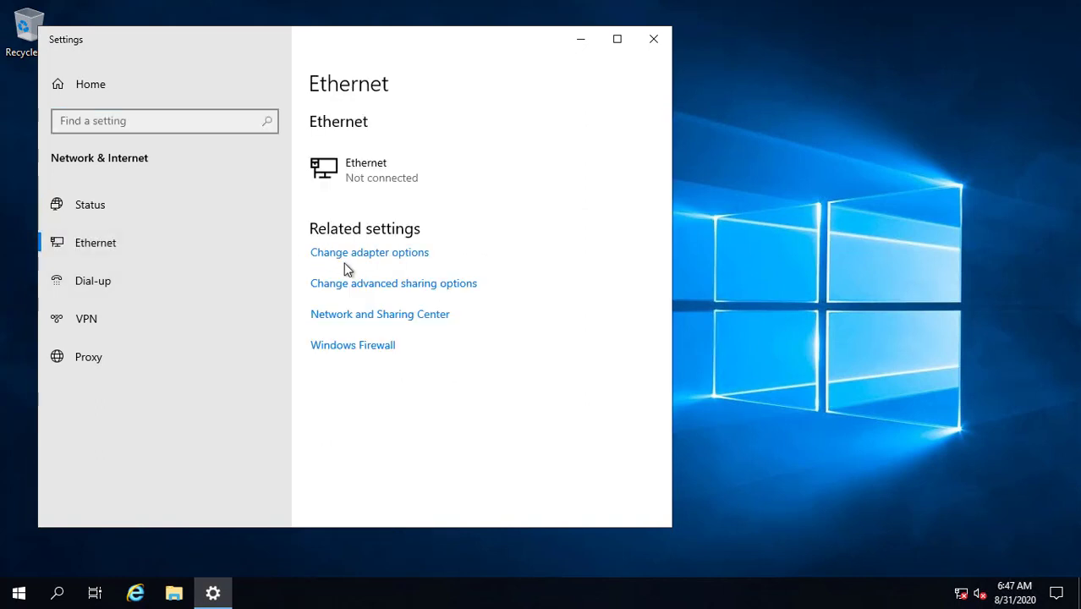
left_click(373, 253)
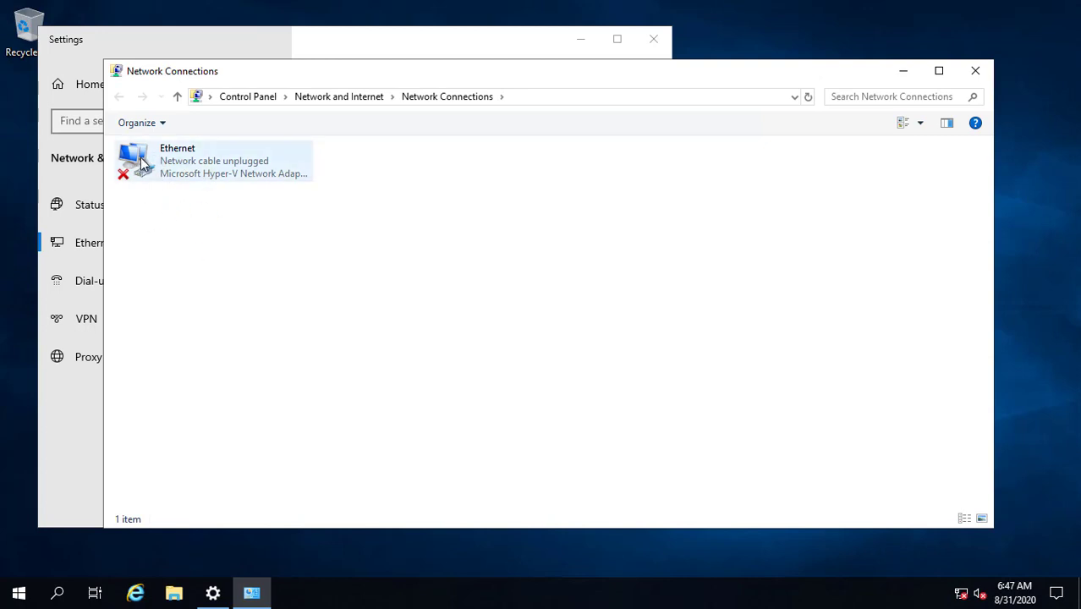
Step: Open the Ethernet adapter's properties and its Internet Protocol Version 4 (TCP/IPv4) settings
left_click(205, 166)
right_click(206, 166)
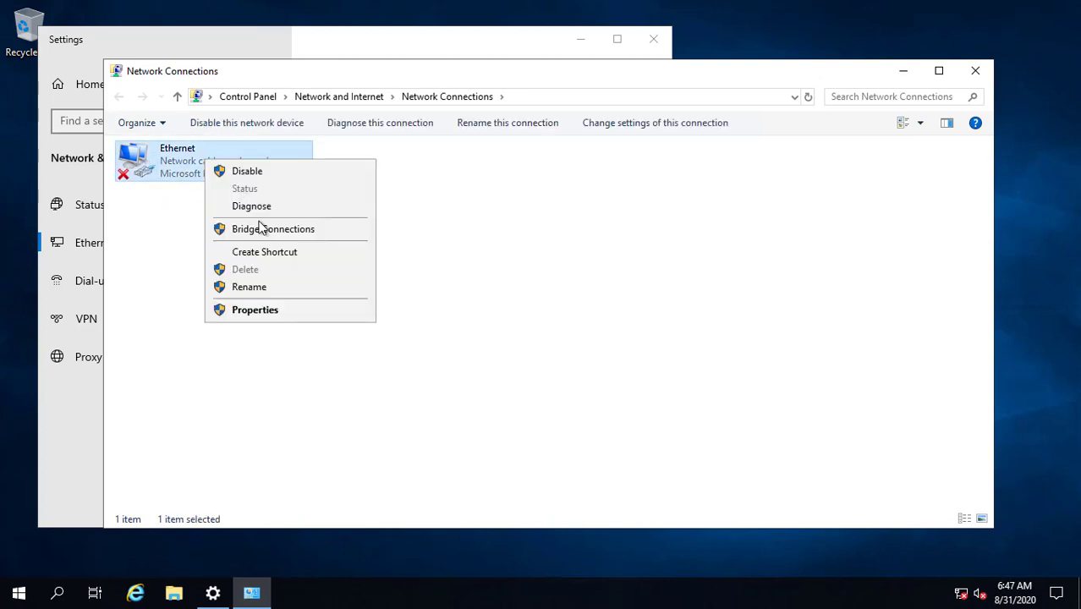
left_click(270, 310)
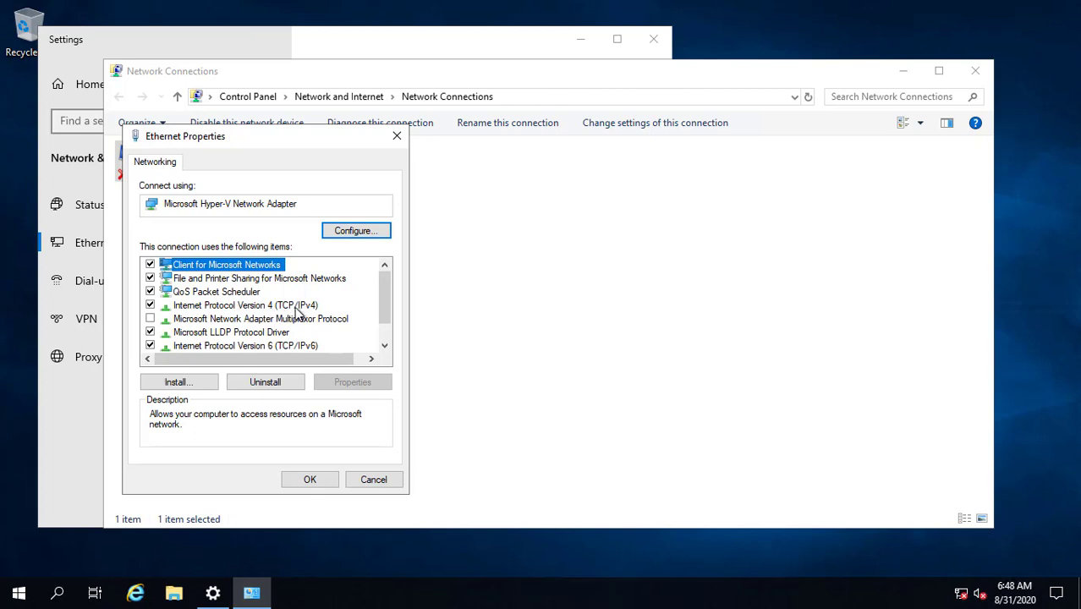
left_click(296, 309)
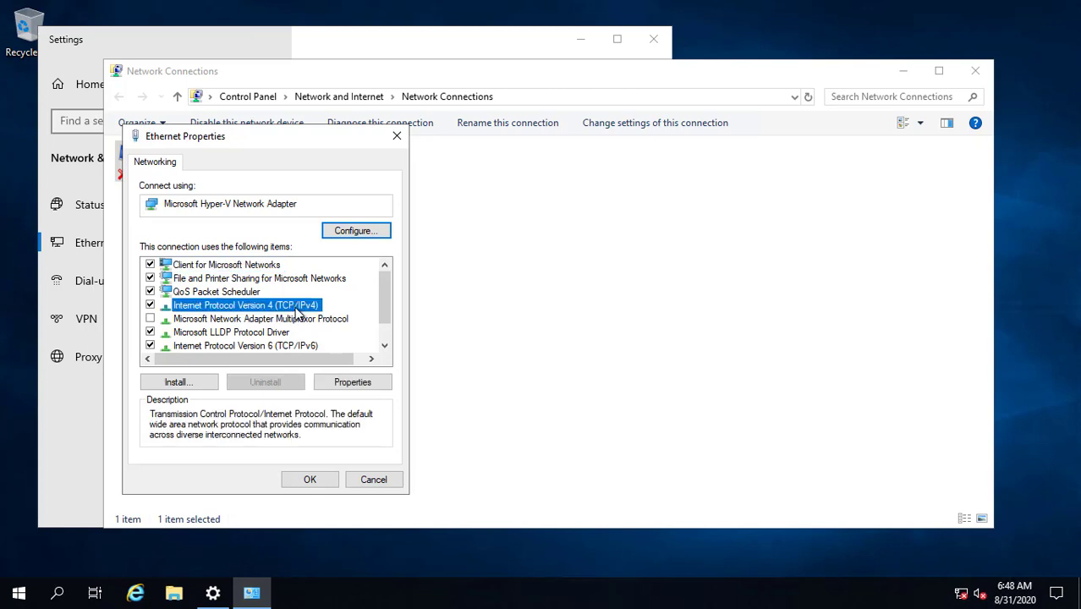
double_click(295, 310)
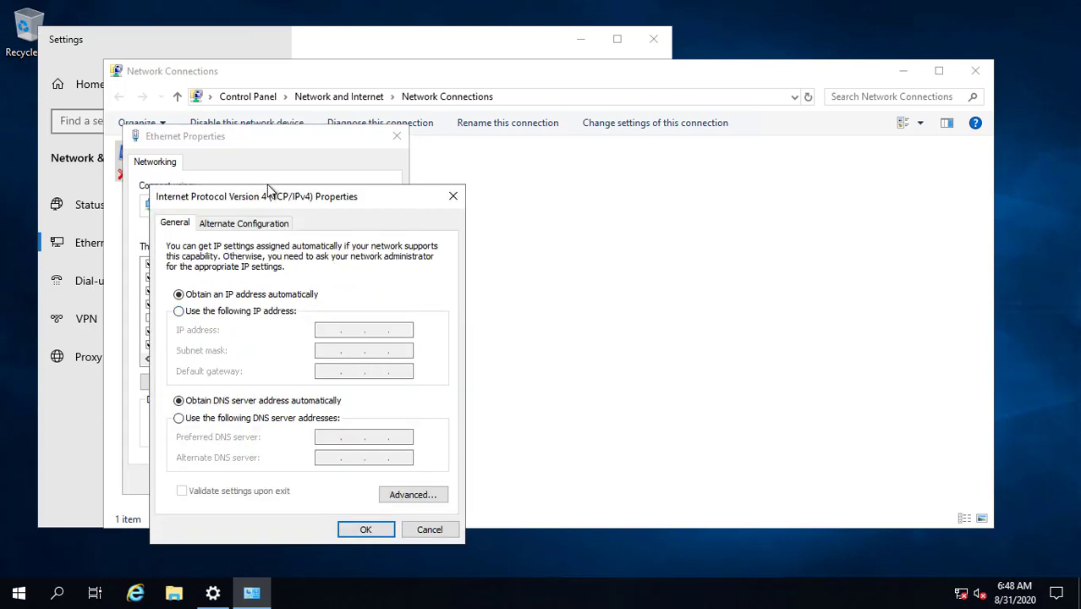
Step: Enter IP 192.168.100.200, mask 255.255.255.0, gateway 192.168.100.1, save, and close Network Connections
left_click_drag(269, 200, 385, 158)
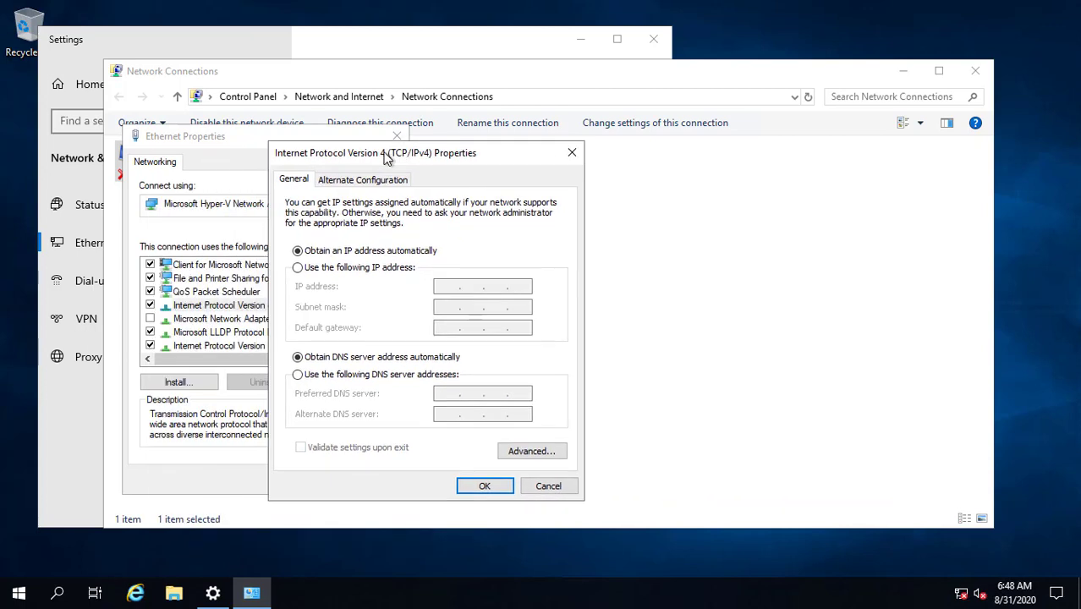
left_click(303, 268)
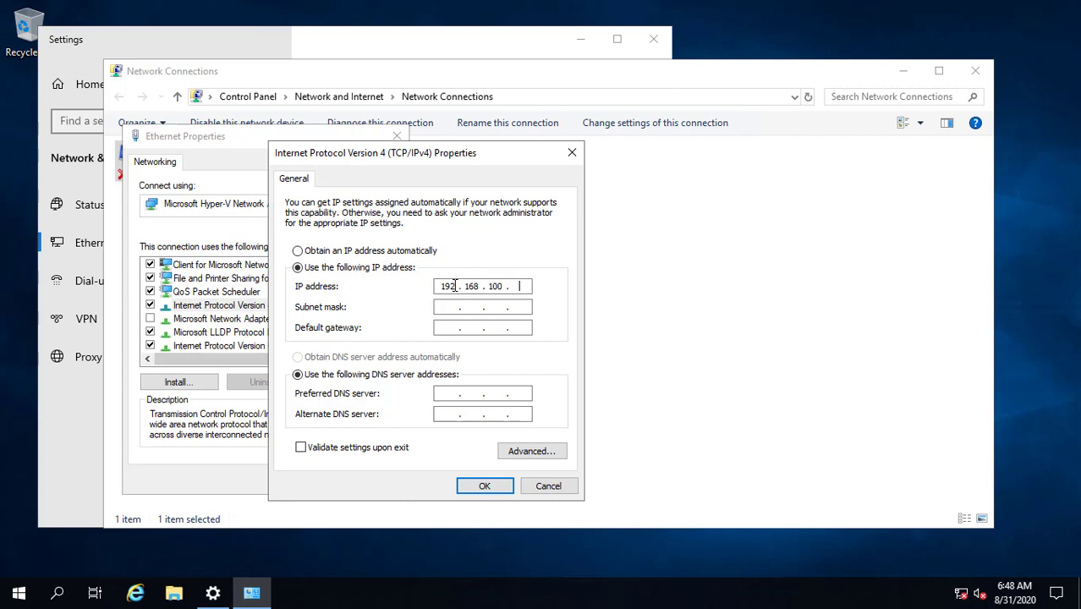
key("Tab")
key("Tab")
type("19")
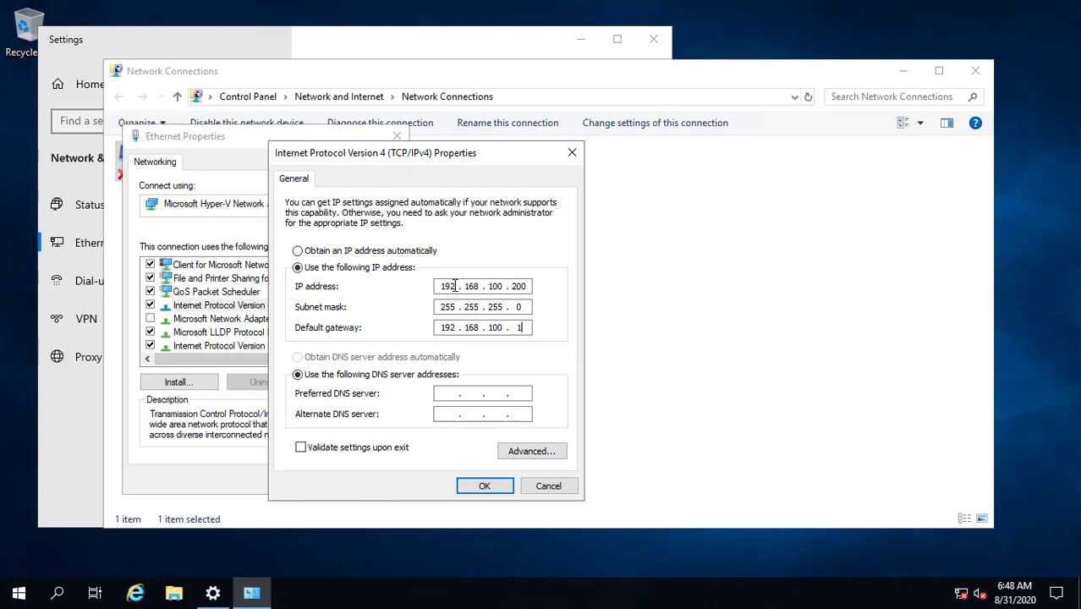
left_click(441, 395)
left_click(484, 485)
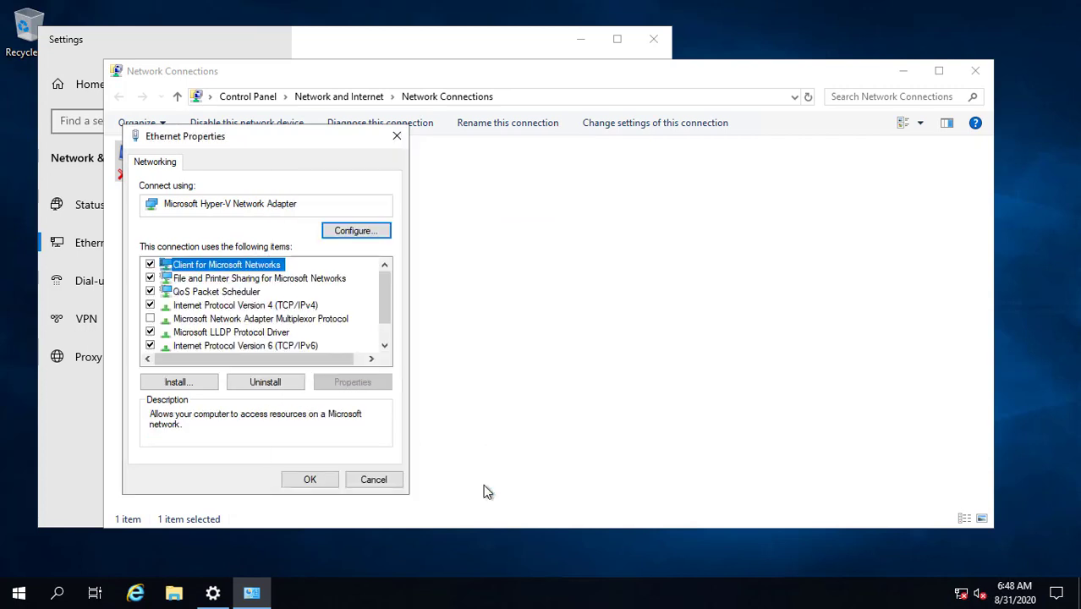
left_click(311, 481)
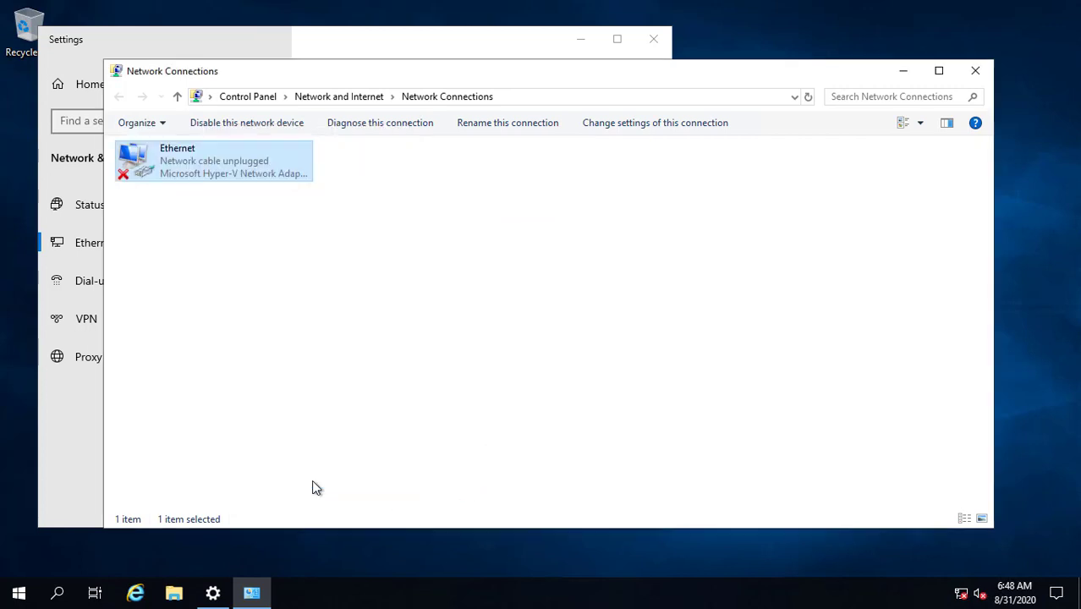
left_click(975, 72)
Step: Close Settings, restart from the Start power menu, and enter the Administrator password
left_click(656, 41)
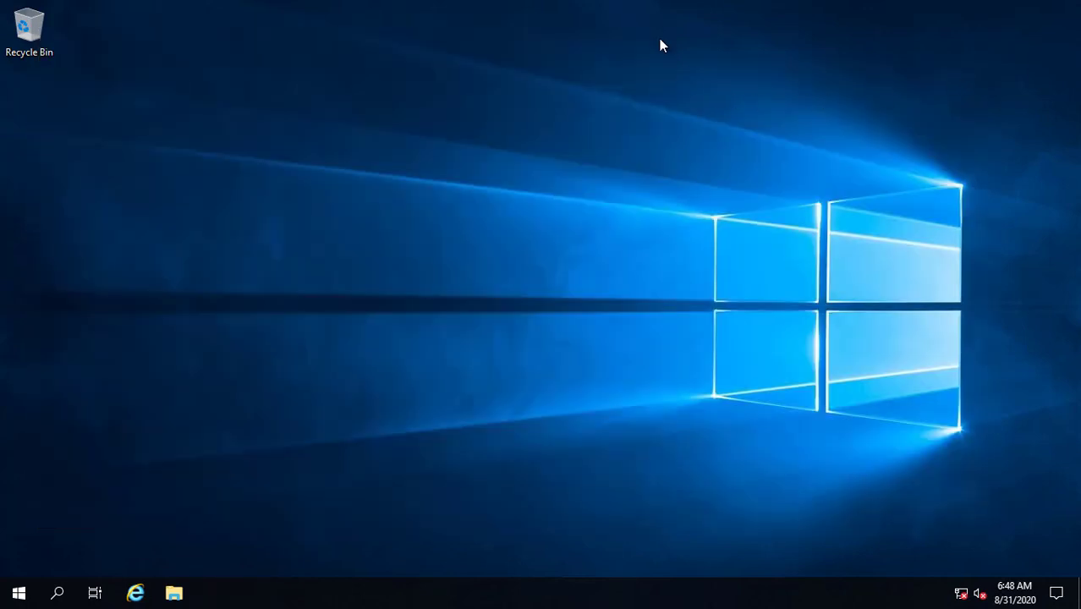
left_click(19, 592)
left_click(25, 548)
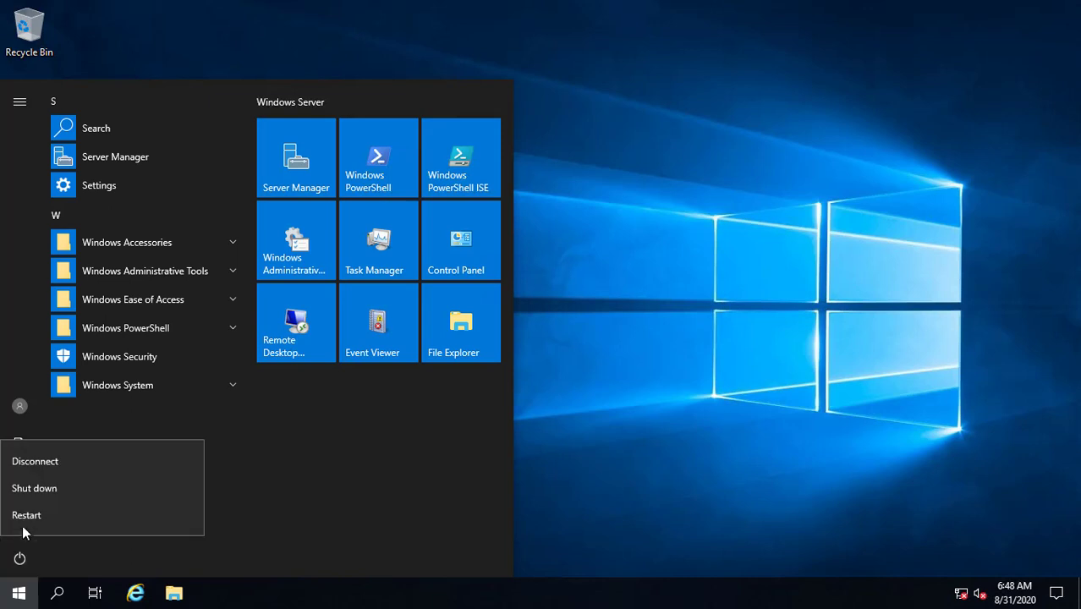
left_click(59, 515)
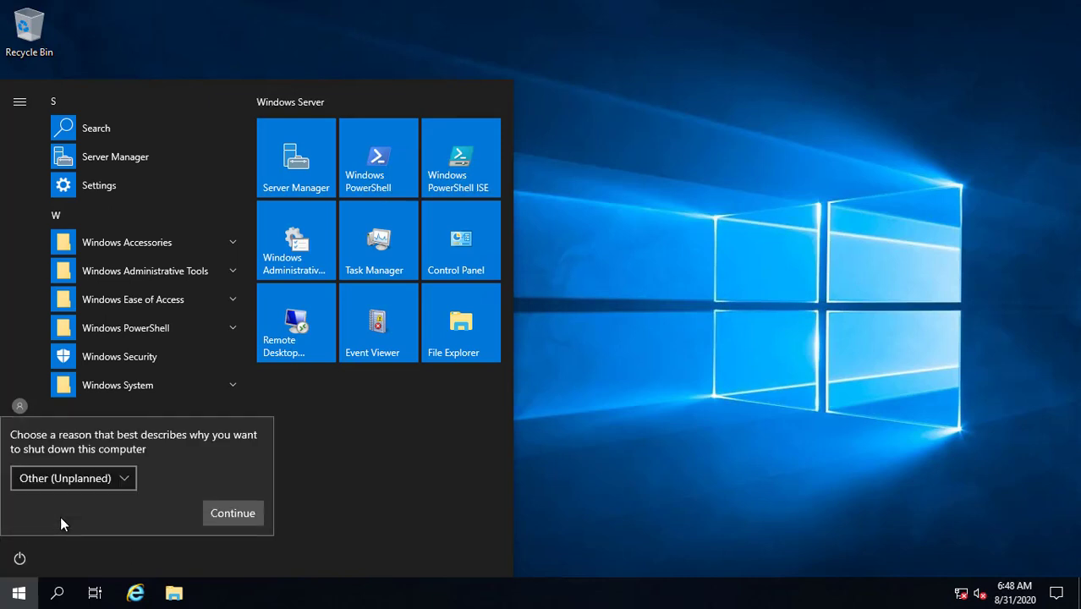
left_click(242, 514)
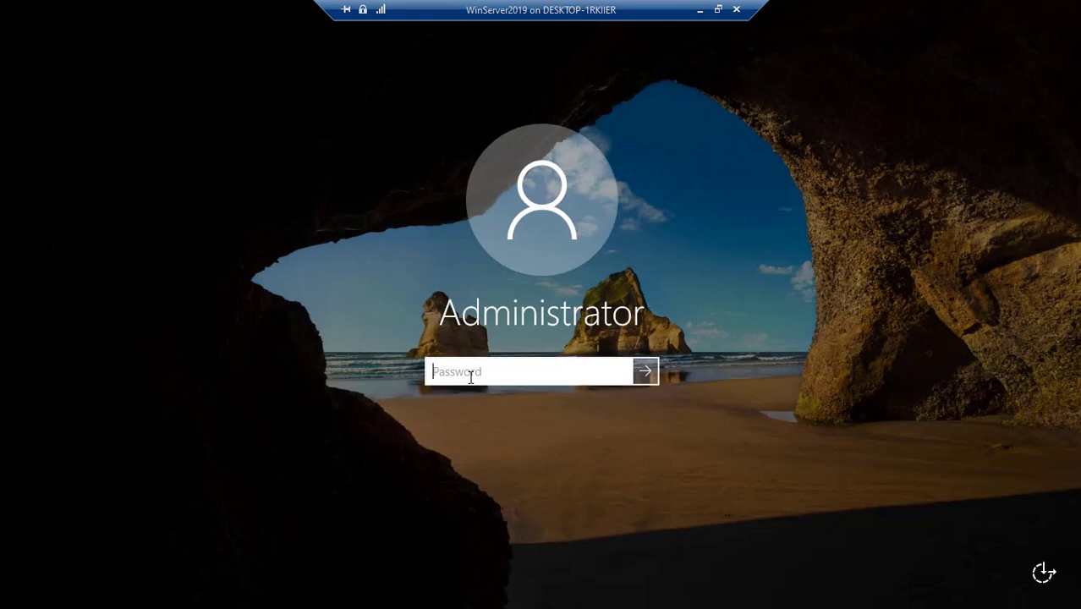
type("••••")
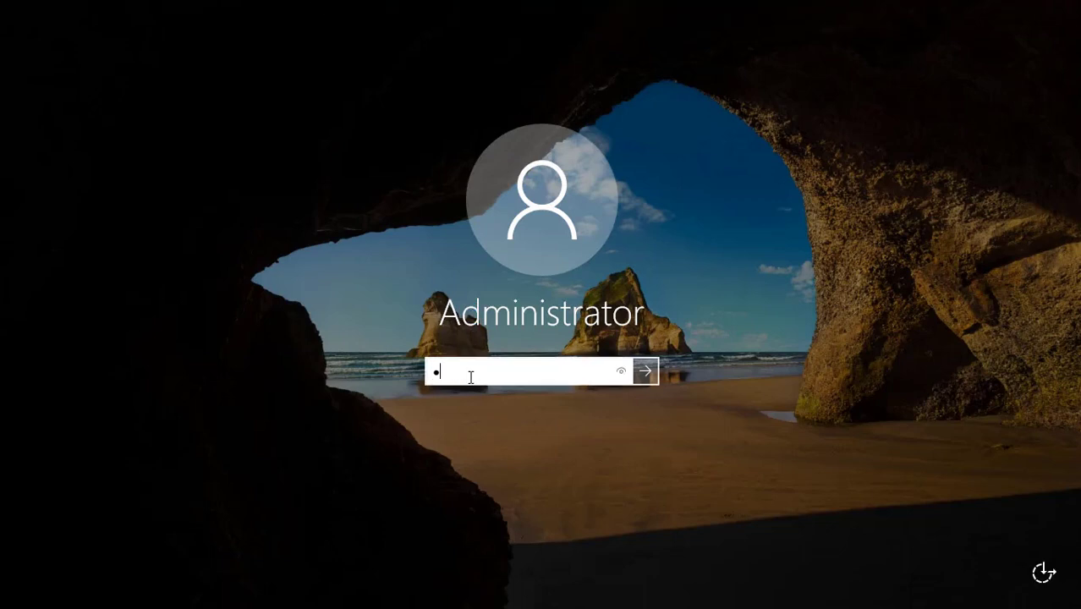
type("••")
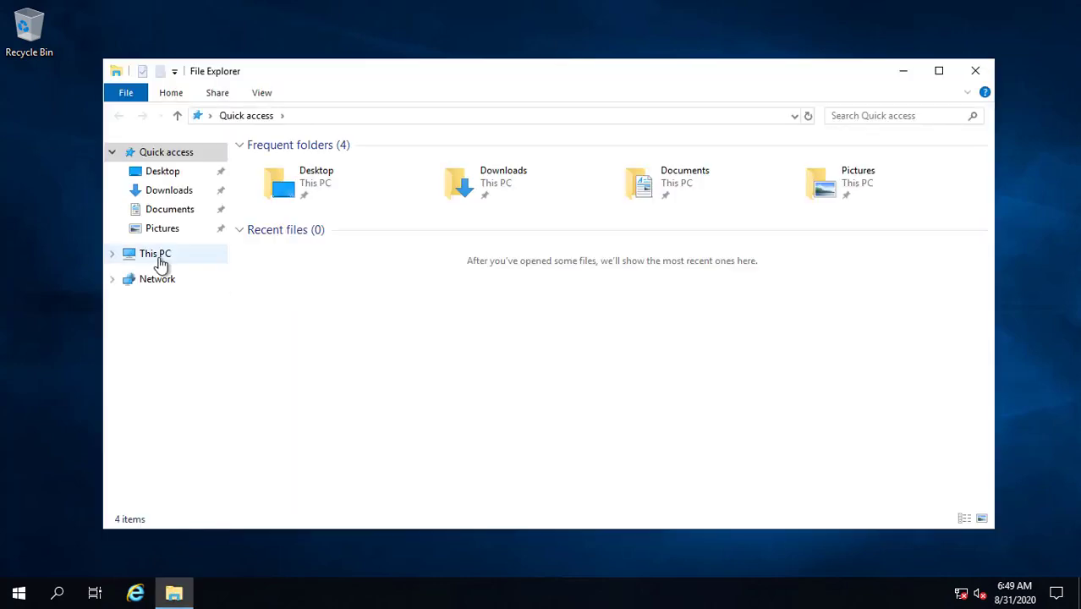
Step: Confirm in This PC's System properties that the computer name is PDCSRV, then clear the windows to the desktop
right_click(160, 260)
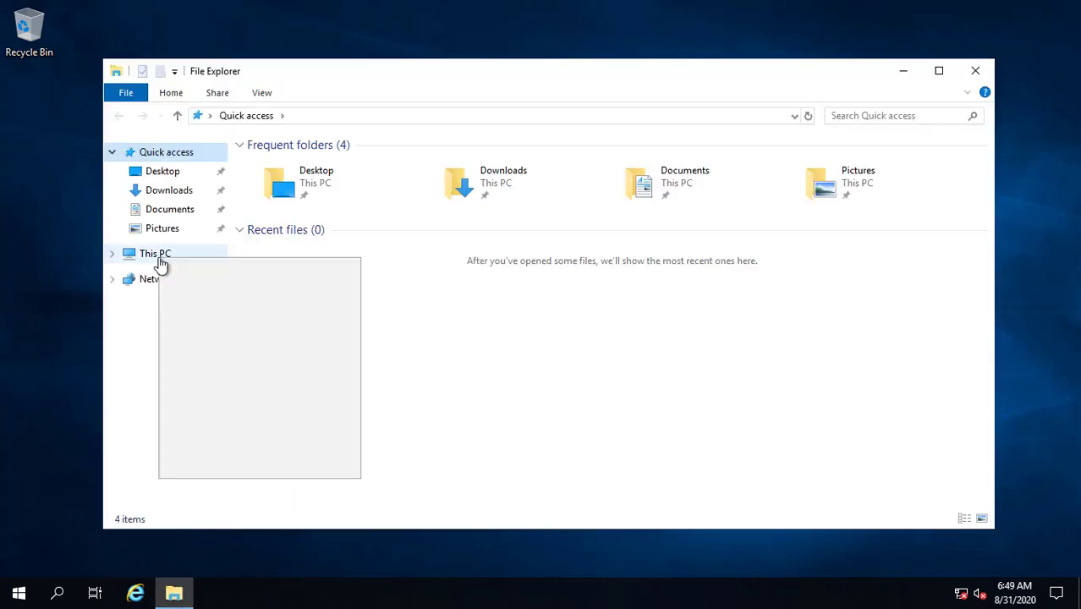
left_click(231, 468)
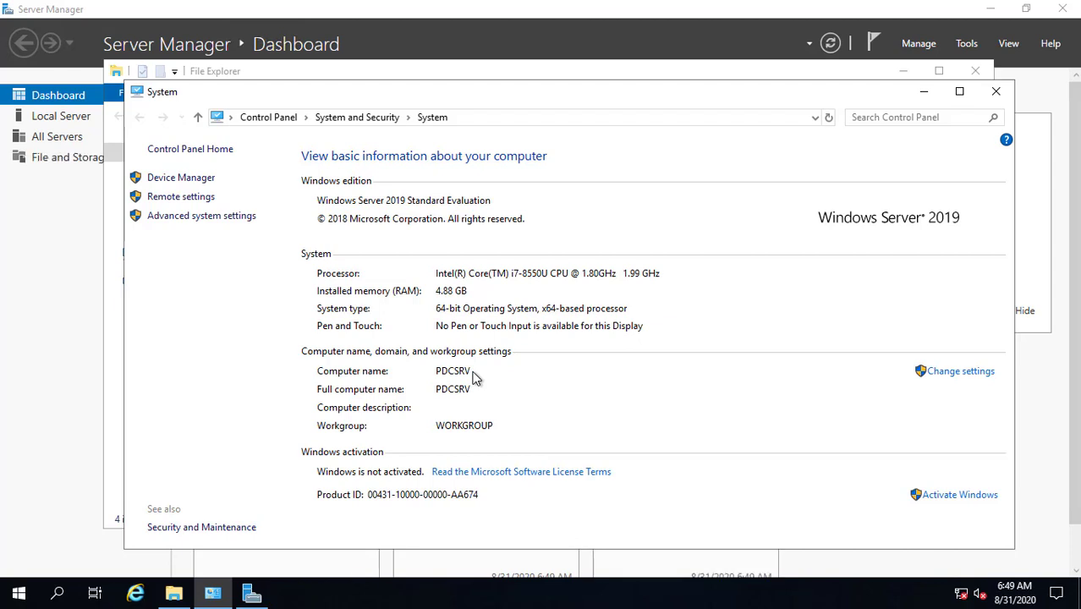
left_click(995, 90)
left_click(987, 76)
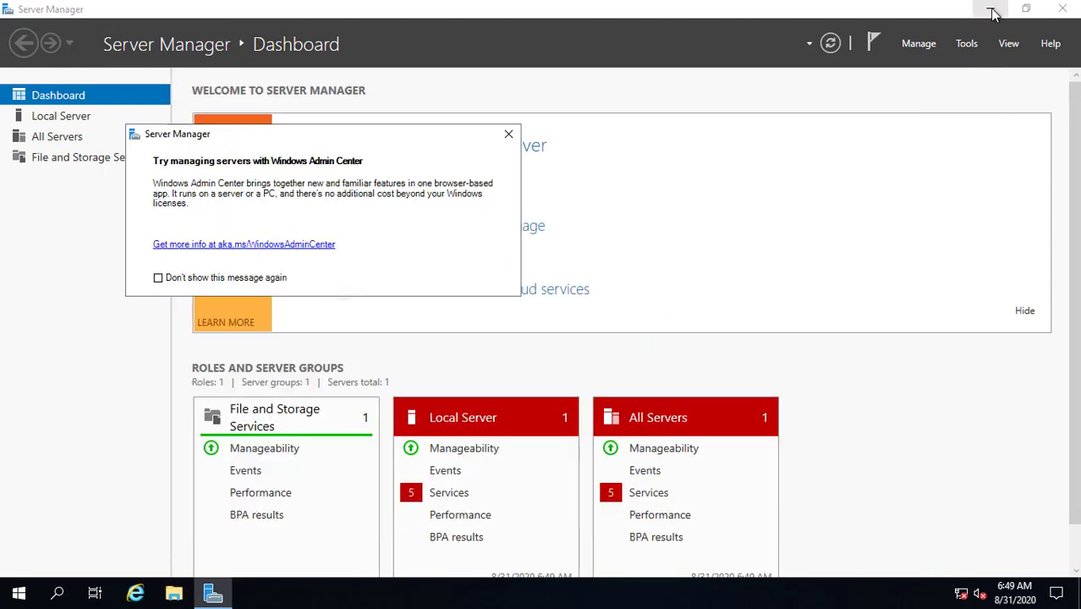
left_click(990, 10)
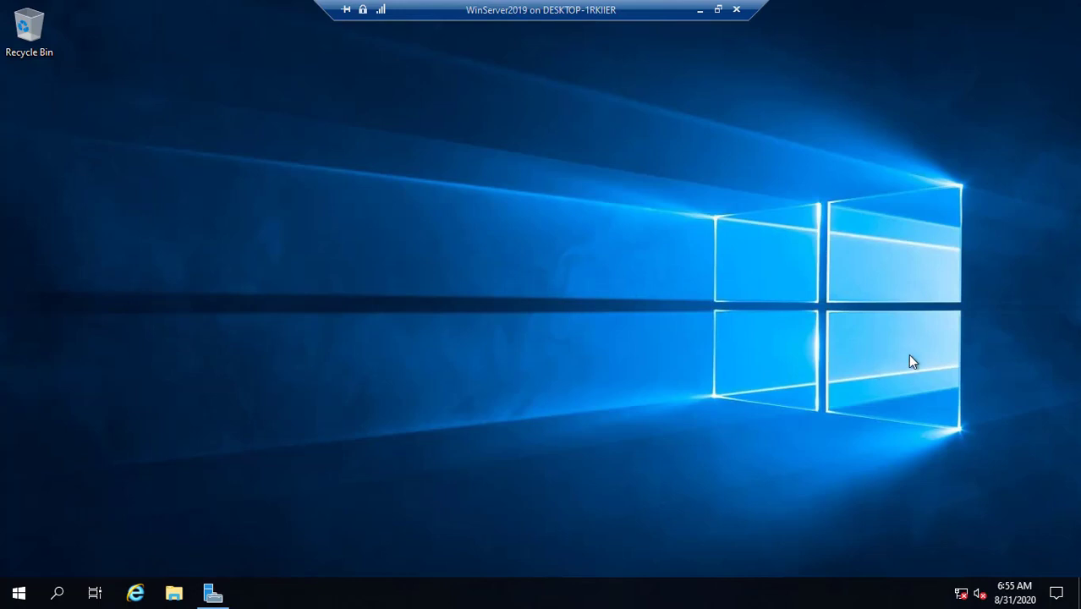